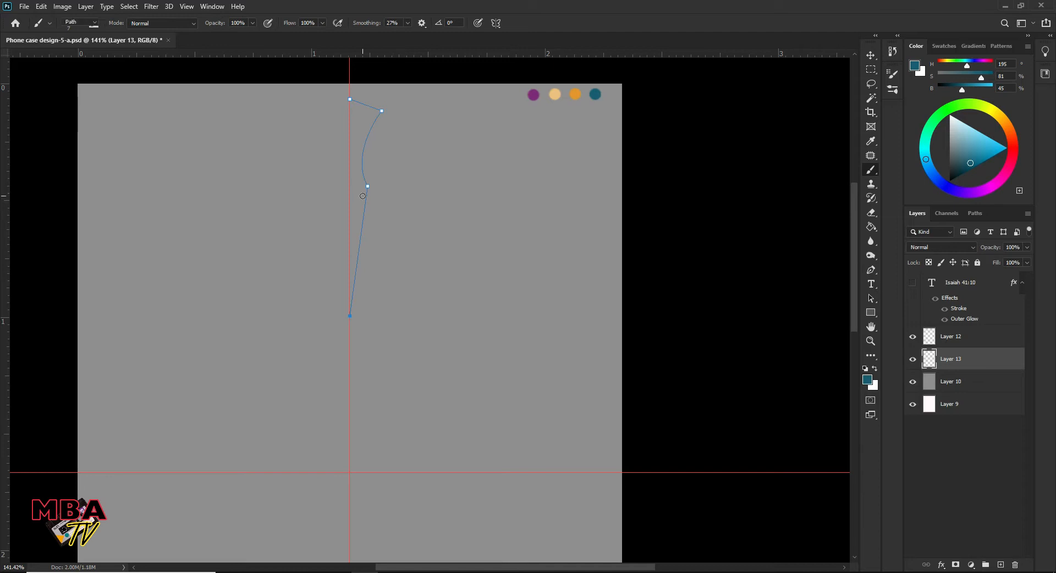
- Turn on vertical paint symmetry along the canvas's vertical centre guide and reselect the Work Path
left_click(594, 179)
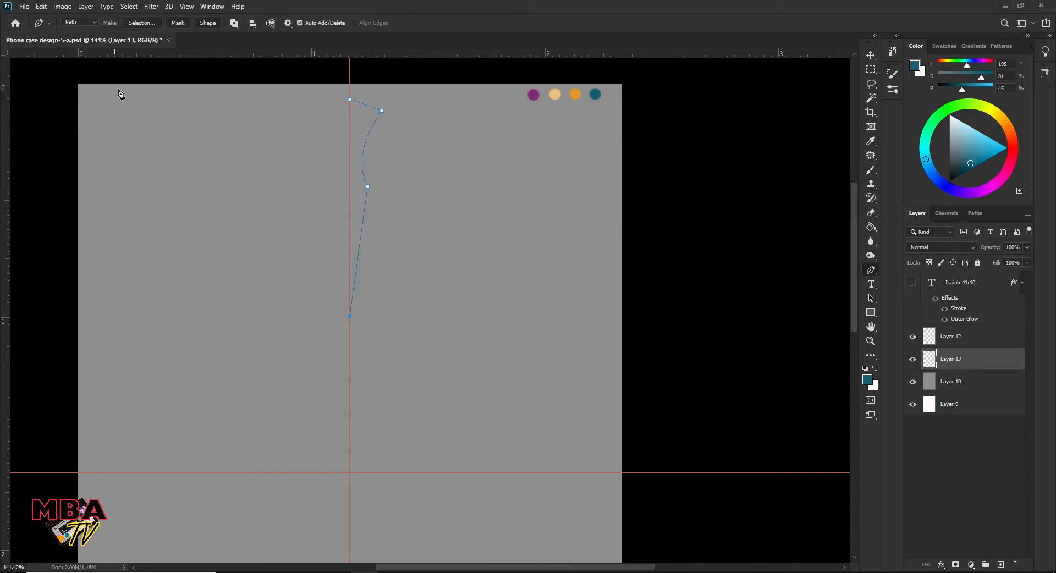
left_click(80, 26)
left_click(637, 16)
left_click(496, 23)
left_click(536, 65)
left_click(531, 25)
left_click(975, 213)
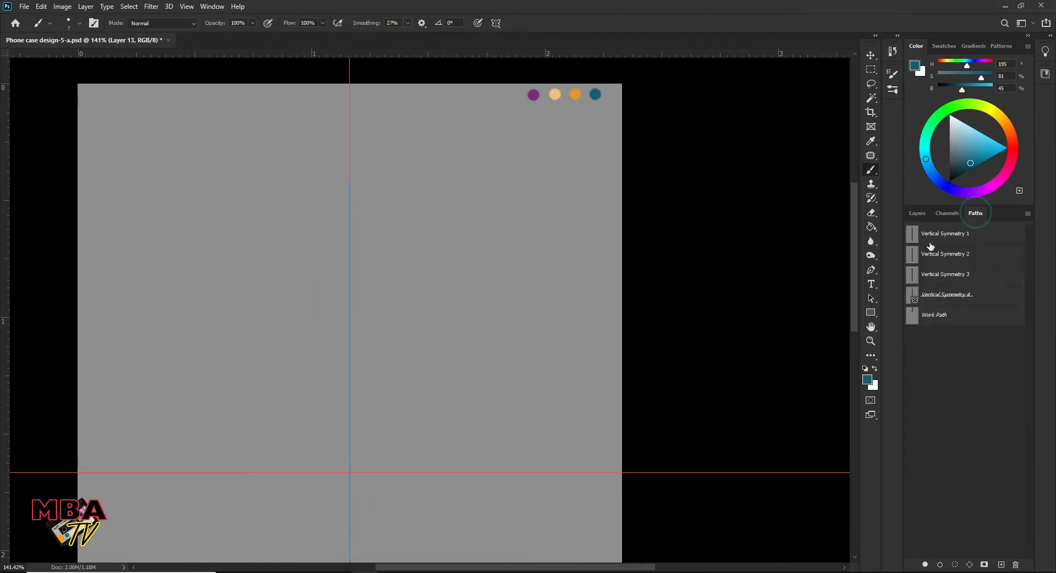
left_click(917, 212)
- Try to stroke the Work Path with the Brush, without simulated pressure, and undo the stroke
key("p")
right_click(348, 148)
left_click(388, 225)
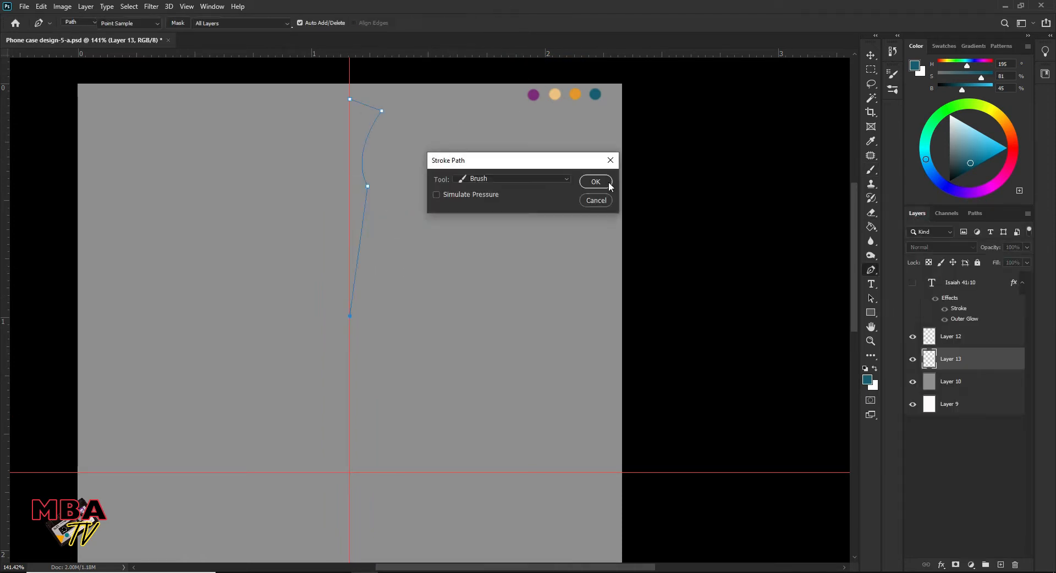
left_click(600, 186)
key("z")
mouse_move(361, 158)
left_mouse_down()
mouse_move(400, 132)
mouse_move(360, 148)
mouse_move(380, 156)
left_mouse_up()
key("ctrl+z")
- Paint a mirrored teal scroll ornament down the vertical guide, from the crown-shaped top to the end curls, using the work path as reference
mouse_move(424, 213)
left_mouse_down()
mouse_move(408, 240)
mouse_move(391, 242)
left_mouse_up()
left_click_drag(392, 115, 472, 102)
key("b")
scroll(374, 134, "up", 1)
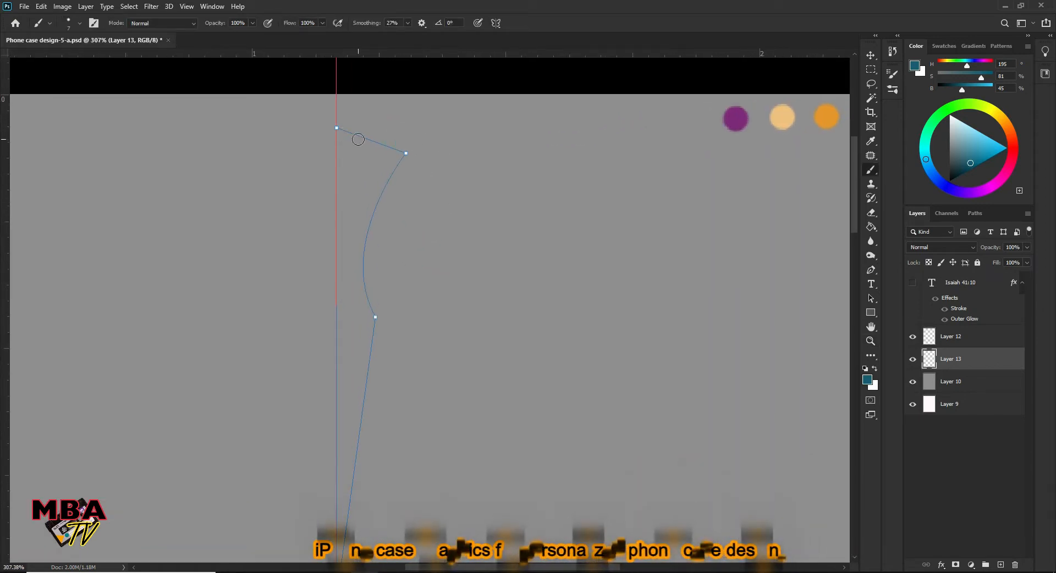
left_click_drag(296, 124, 376, 122)
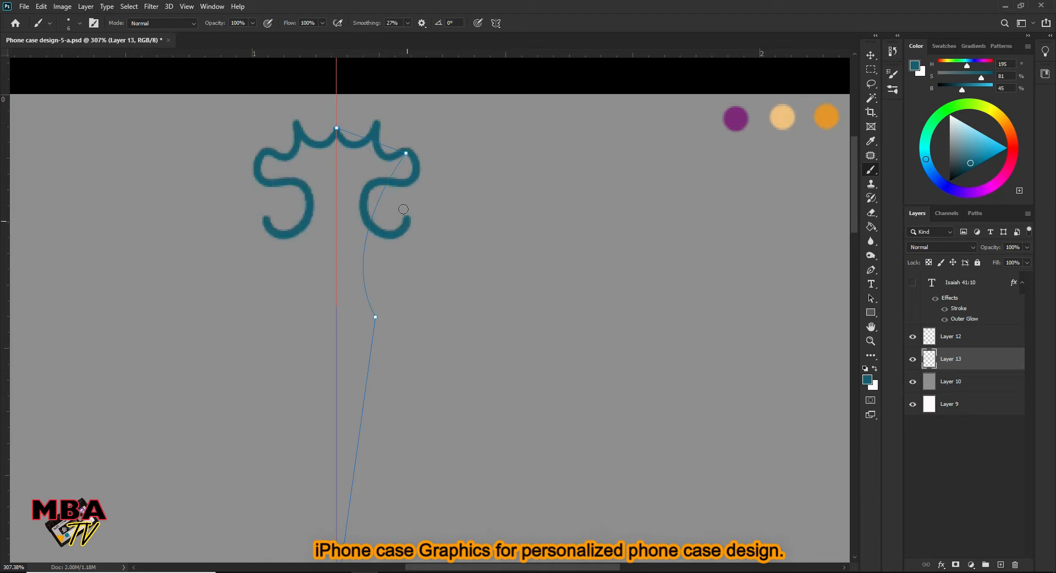
left_click_drag(404, 181, 403, 137)
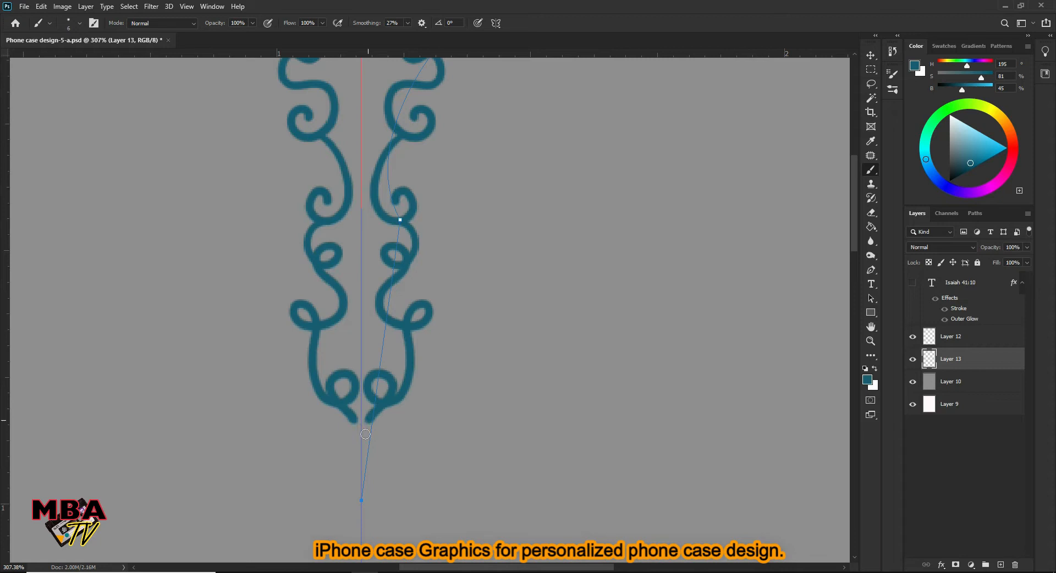
left_click_drag(405, 369, 374, 241)
key("z")
left_click_drag(448, 196, 474, 125)
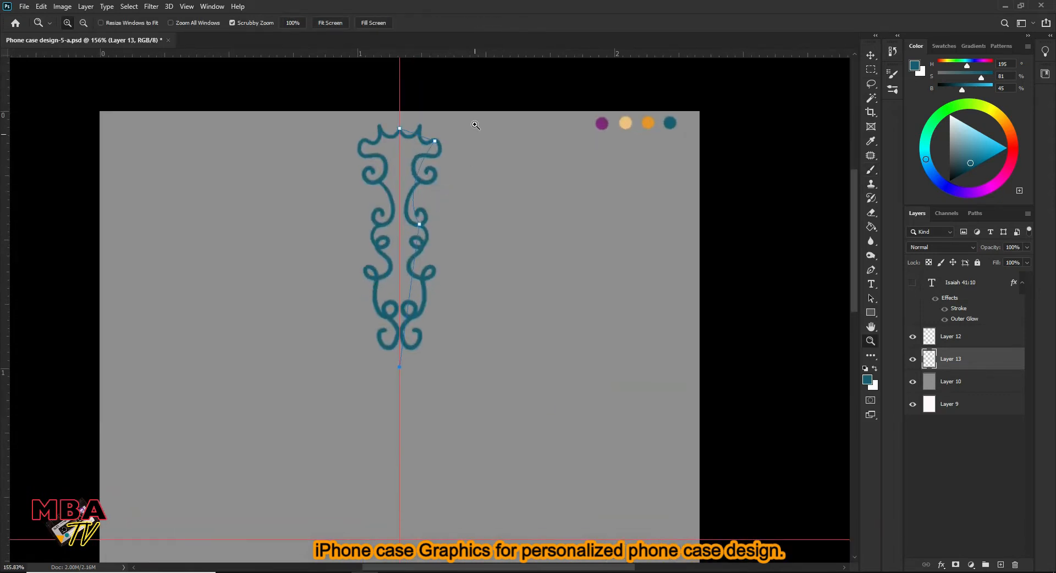
- Deselect the Work Path so its outline is hidden from the canvas
left_click_drag(452, 203, 464, 112)
left_click_drag(461, 110, 431, 168)
left_click_drag(402, 263, 415, 257)
left_click(976, 214)
left_click(963, 385)
left_click(929, 212)
- Create a new layer above Layer 10 and paint mirrored purple flowers beside the ornament's upper scrolls, sampling the purple palette dot
left_click(967, 386)
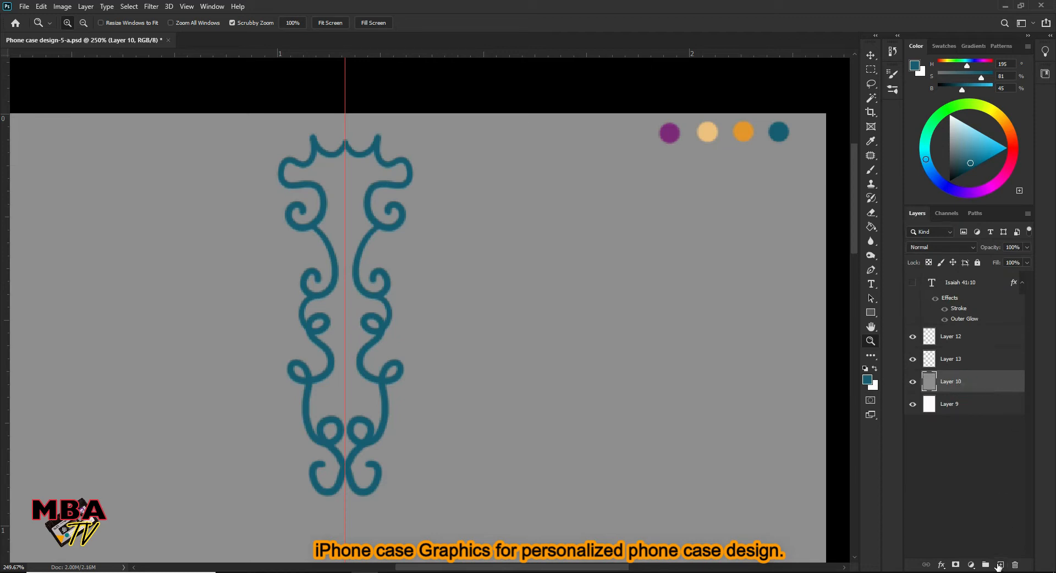
left_click(999, 565)
key("b")
left_click(669, 134, "alt")
key("z")
left_click_drag(364, 269, 377, 262)
key("b")
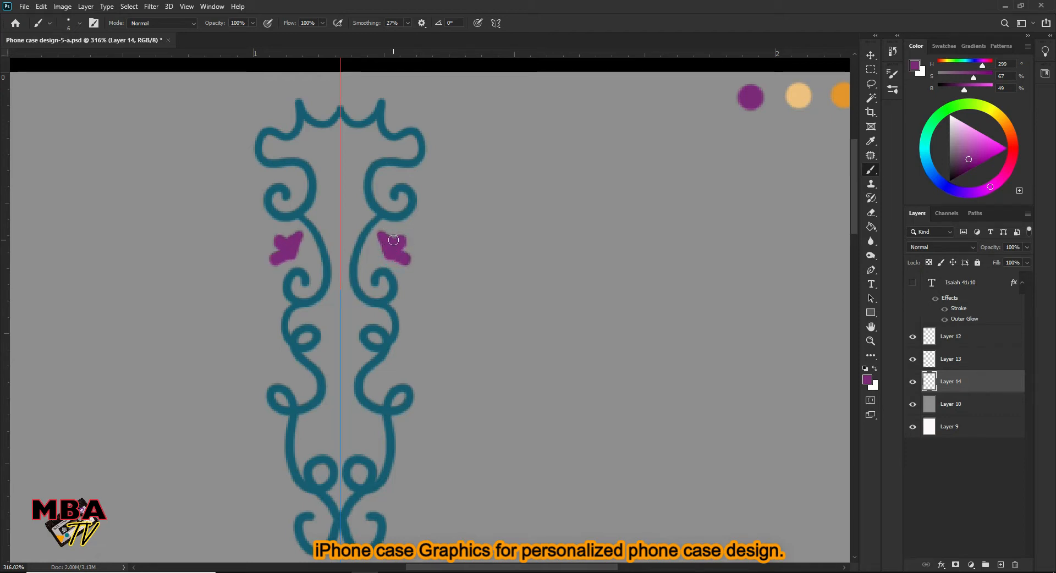
- Paint a mirrored pair of small purple heart-shaped petals inside the lower part of the ornament
left_click_drag(444, 297, 454, 148)
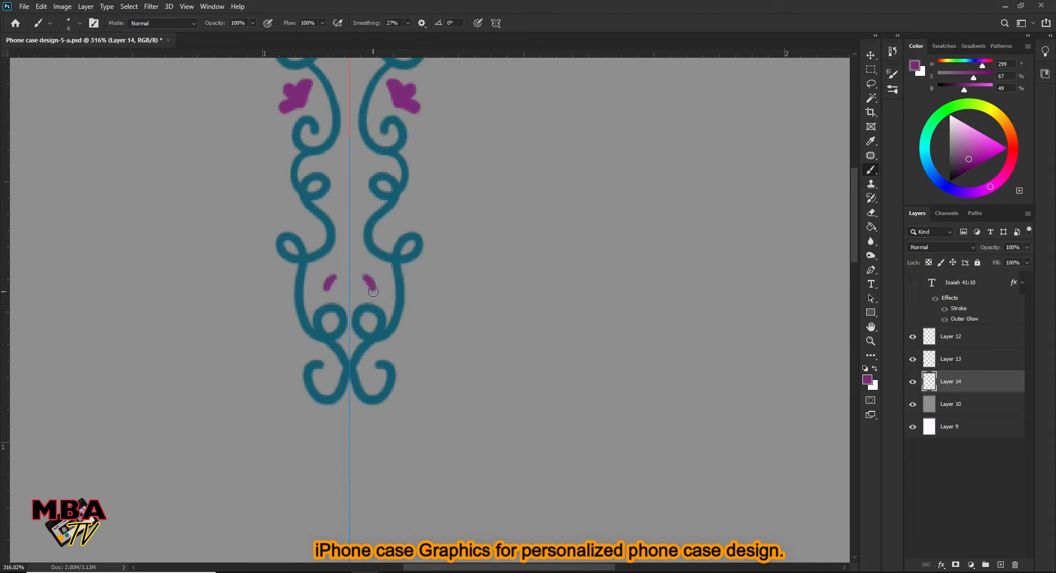
left_click_drag(385, 276, 384, 277)
left_click_drag(497, 163, 433, 310)
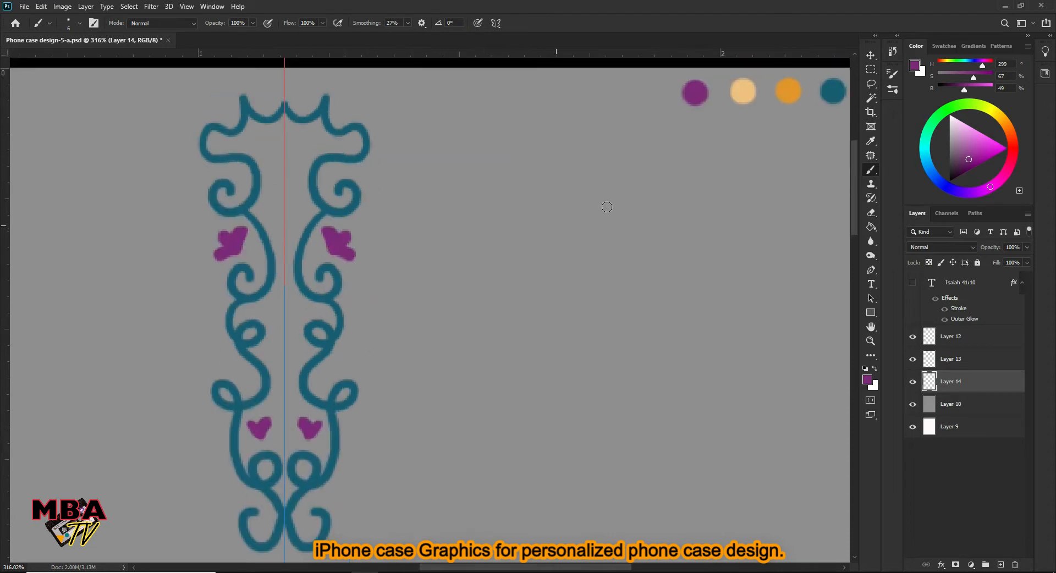
- Paint mirrored orange accents above the ornament's top corners and beside its middle curls
mouse_move(330, 120)
left_mouse_down()
mouse_move(353, 137)
mouse_move(373, 125)
left_mouse_up()
key("ctrl+z")
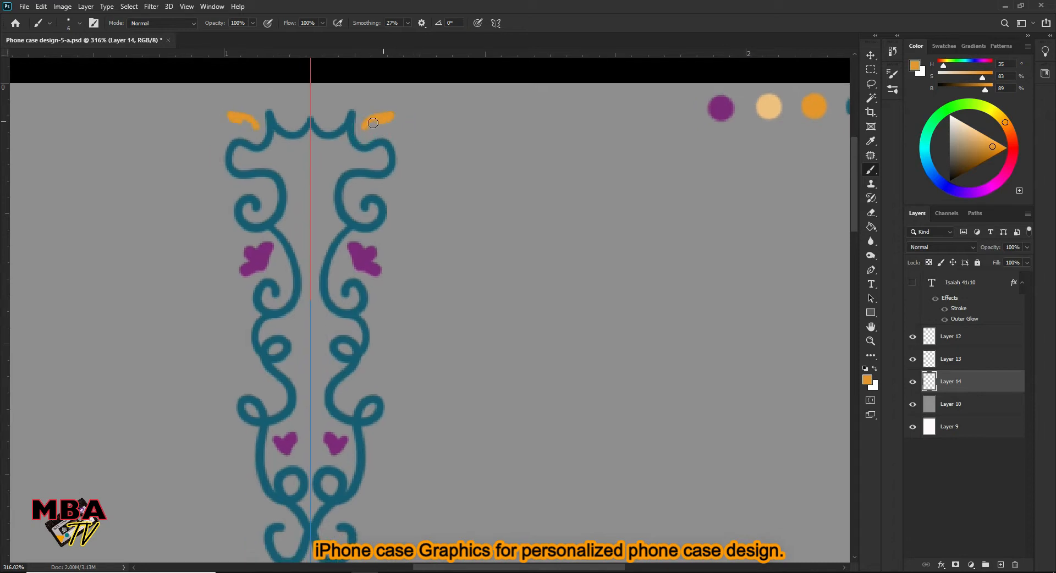
left_click_drag(388, 252, 392, 156)
key("z")
mouse_move(386, 221)
left_mouse_down()
mouse_move(389, 231)
mouse_move(377, 224)
mouse_move(433, 155)
mouse_move(396, 192)
left_mouse_up()
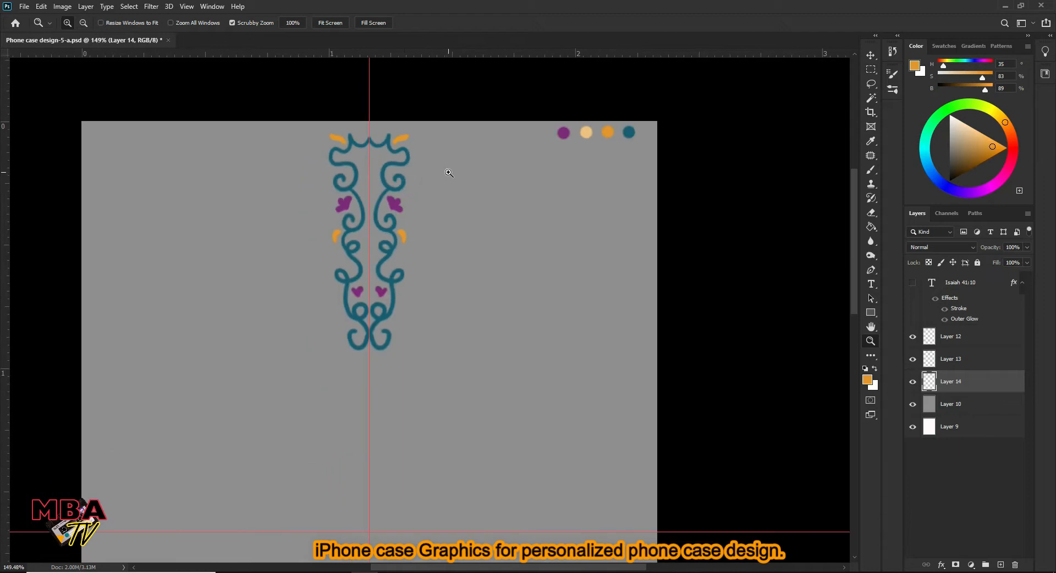
- Paint a mirrored pair of orange accents just outside the bottom curls of the ornament
left_click_drag(449, 173, 468, 174)
left_click_drag(388, 247, 408, 173)
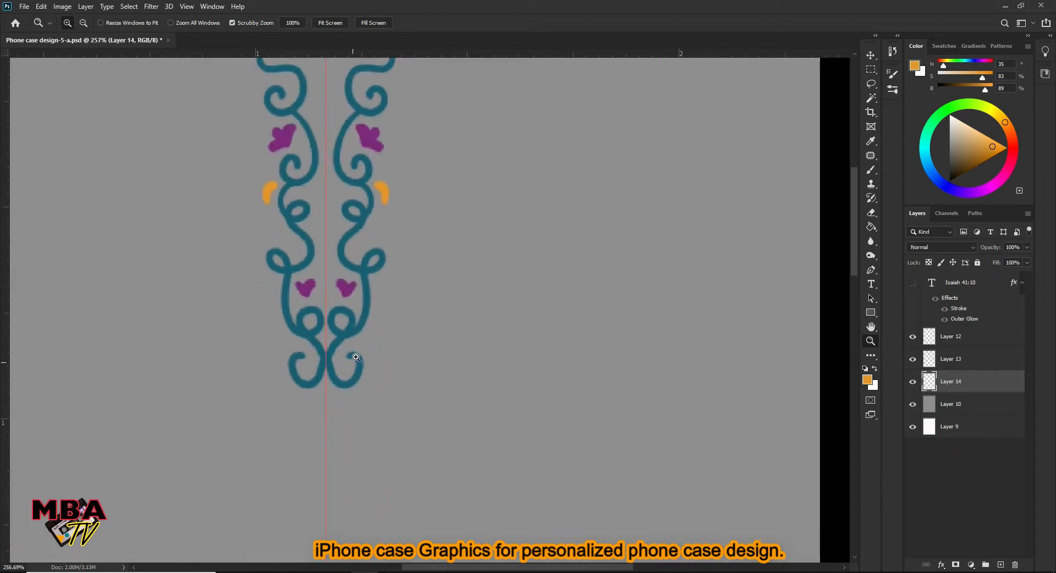
left_click_drag(351, 356, 368, 352)
key("b")
key("z")
left_click_drag(410, 303, 361, 275)
left_click_drag(410, 193, 443, 193)
- Sample the pale orange palette dot and paint mirrored dots under the crown and comma-shaped accents beside the lower scrolls
key("b")
left_click(676, 130, "alt")
key("z")
left_click_drag(364, 163, 396, 151)
key("b")
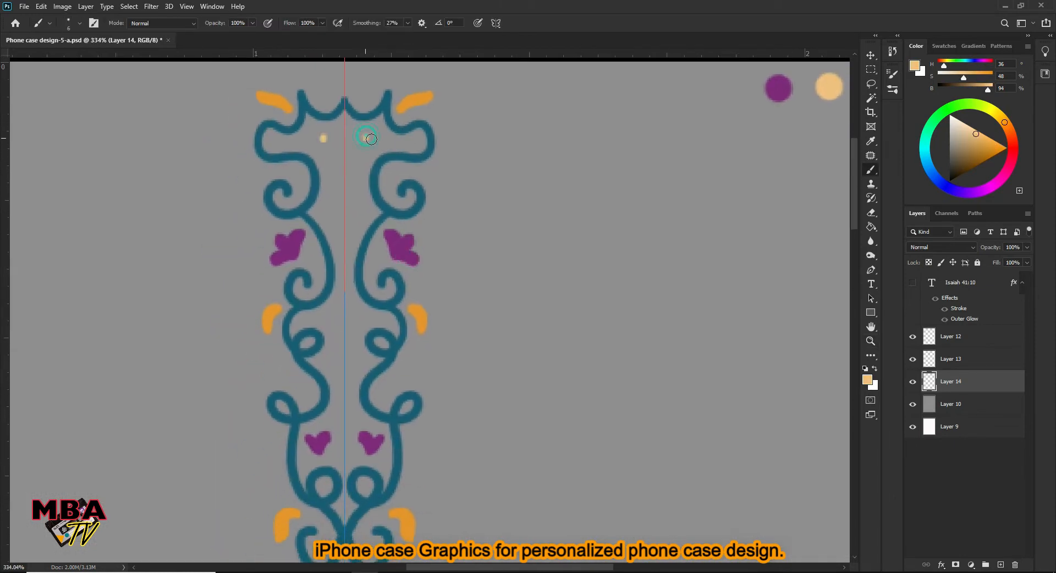
scroll(431, 172, "down", 3)
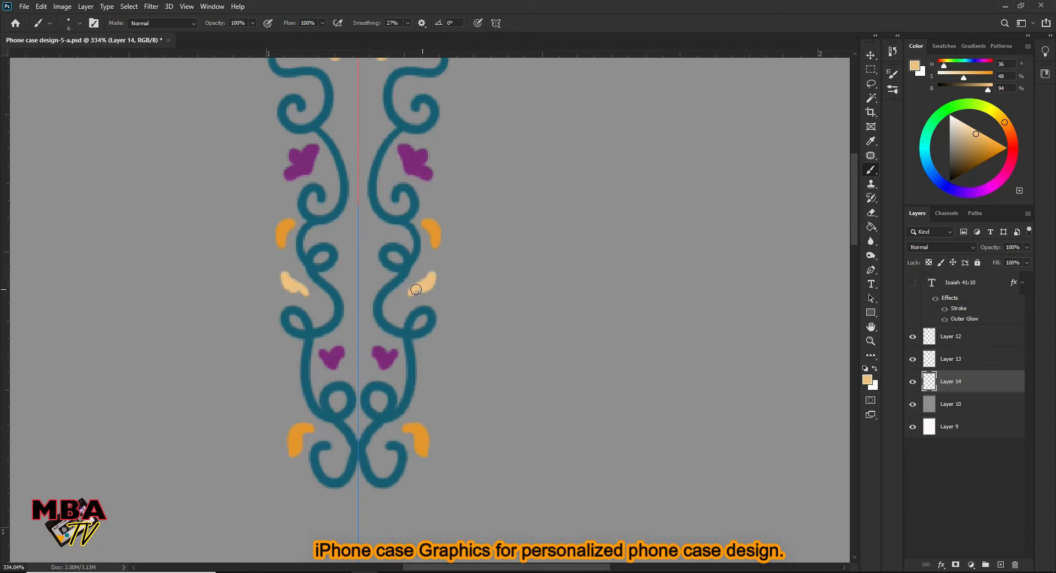
- Add mirrored pale orange comma strokes between the upper curls and dots along the ornament's middle axis
left_click_drag(391, 149, 404, 181)
left_click_drag(380, 138, 390, 160)
left_click_drag(426, 277, 430, 166)
left_click_drag(474, 270, 456, 466)
left_click_drag(445, 134, 453, 176)
left_click_drag(461, 272, 472, 167)
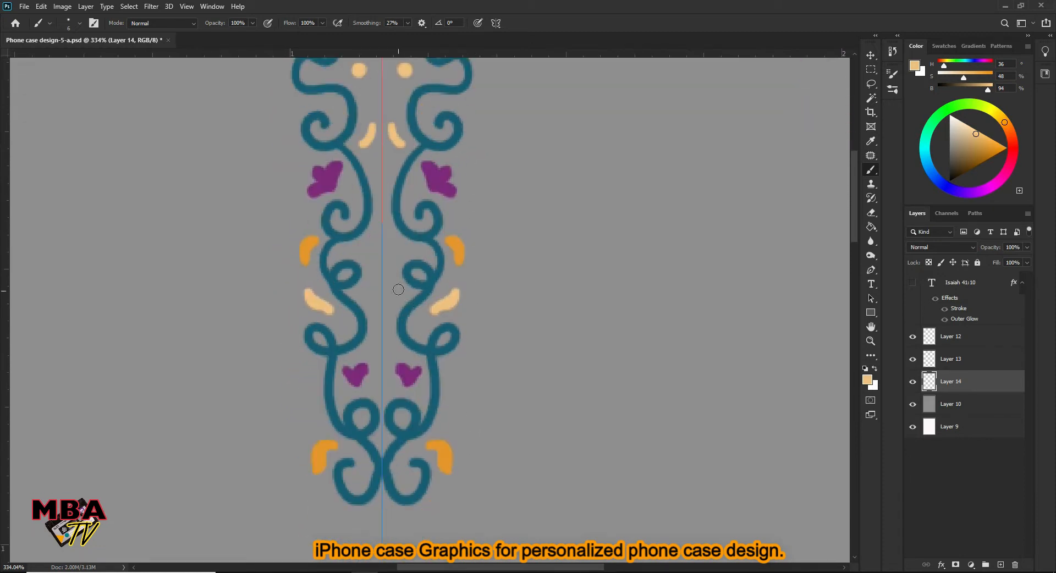
left_click_drag(486, 293, 505, 147)
left_click_drag(489, 221, 472, 165)
mouse_move(480, 165)
left_mouse_down()
mouse_move(462, 170)
mouse_move(477, 164)
left_mouse_up()
- Sample the ornament's teal and paint mirrored curved strokes around the centre of its crown-shaped top
left_click_drag(458, 160, 452, 236)
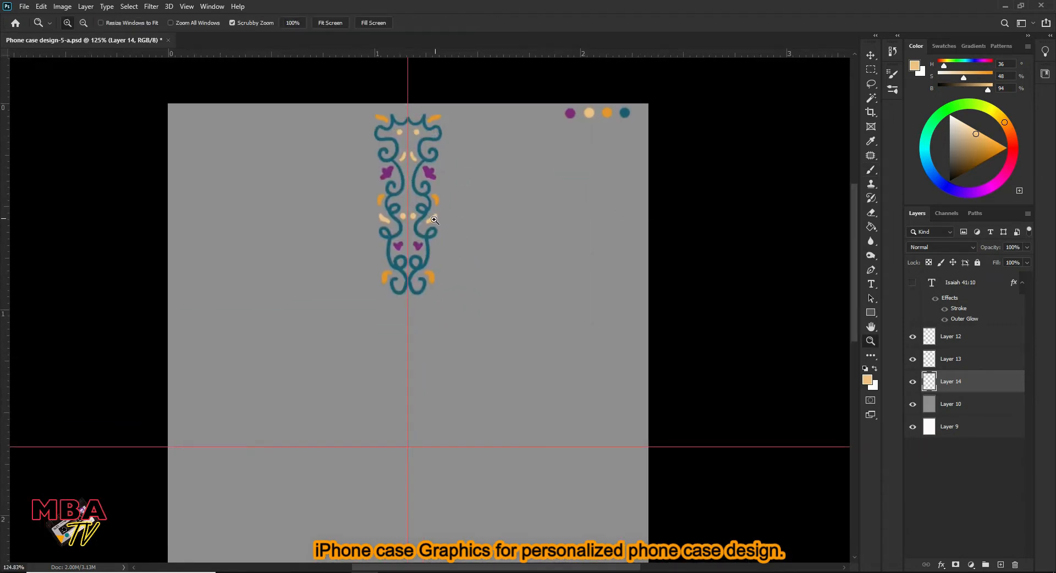
left_click_drag(431, 237, 408, 259)
left_click(438, 301, "alt")
left_click_drag(438, 212, 495, 90)
key("b")
scroll(447, 134, "up", 2)
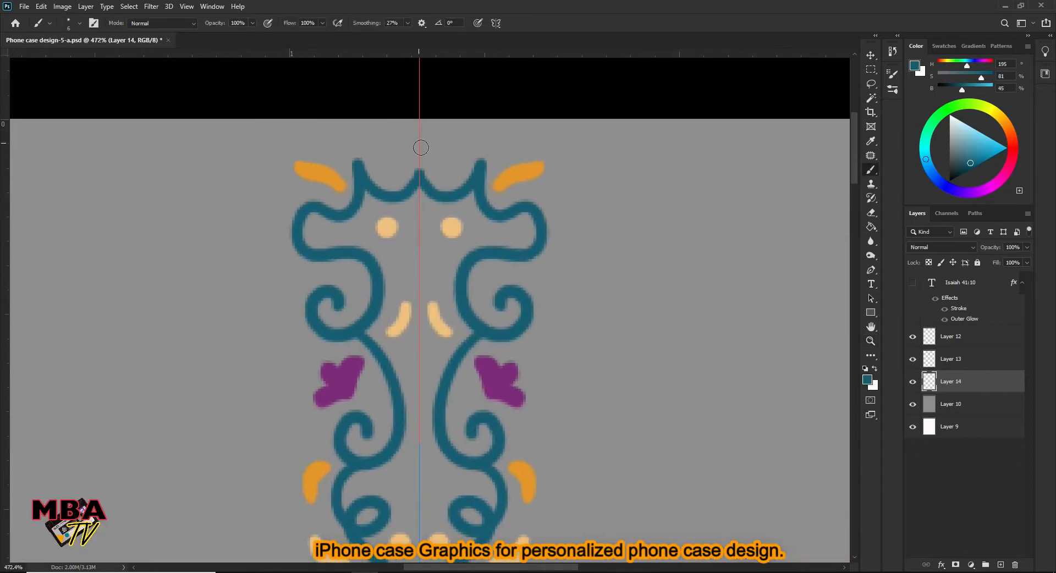
mouse_move(532, 313)
left_mouse_down()
mouse_move(475, 272)
mouse_move(319, 413)
left_mouse_up()
key("z")
left_click_drag(497, 207, 432, 227)
left_click_drag(444, 228, 478, 230)
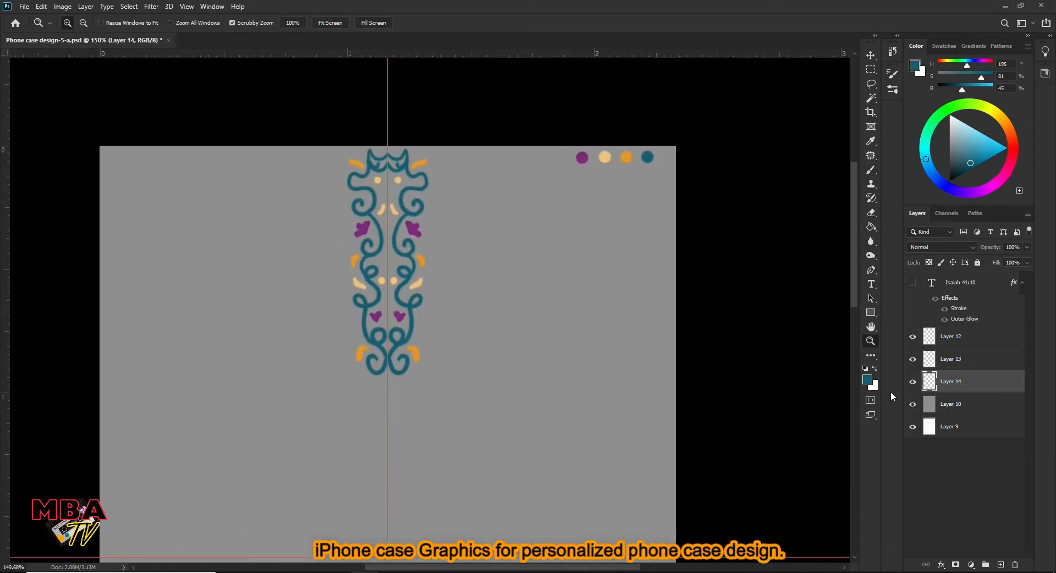
- Merge the teal scroll layer, Layer 13, with the coloured accents layer, Layer 14
left_click(967, 362, "shift")
right_click(965, 361)
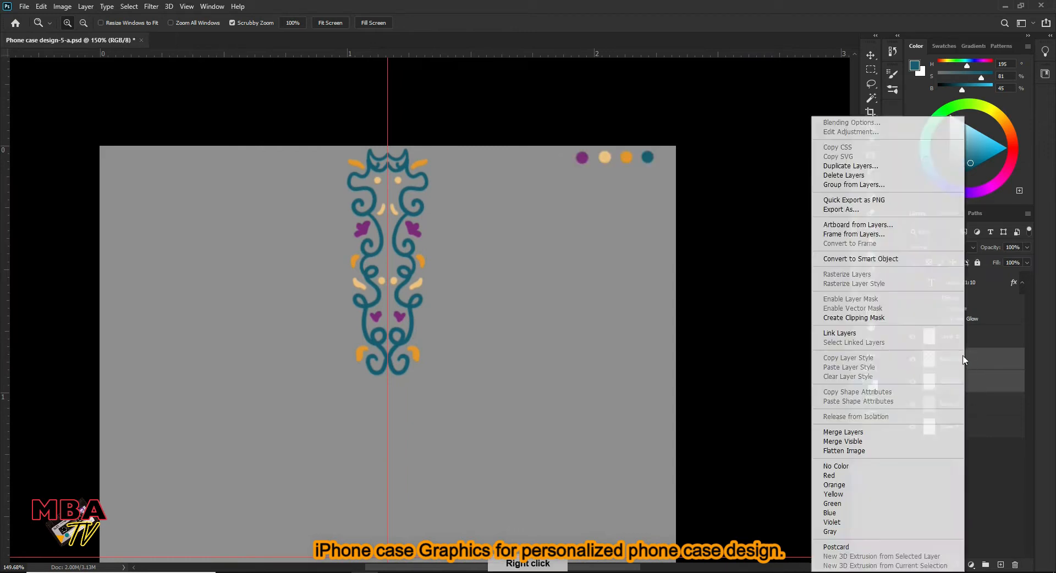
left_click(843, 432)
- Move the merged ornament down to just above the horizontal guide, centred on the vertical guide
left_click_drag(492, 221, 461, 222)
left_click_drag(456, 259, 463, 215)
left_click_drag(460, 226, 443, 357)
key("v")
scroll(434, 385, "up", 3)
key("Right")
key("Down")
key("Down")
key("Down")
key("Down")
key("Down")
key("Down")
key("Down")
key("Down")
key("Down")
key("Down")
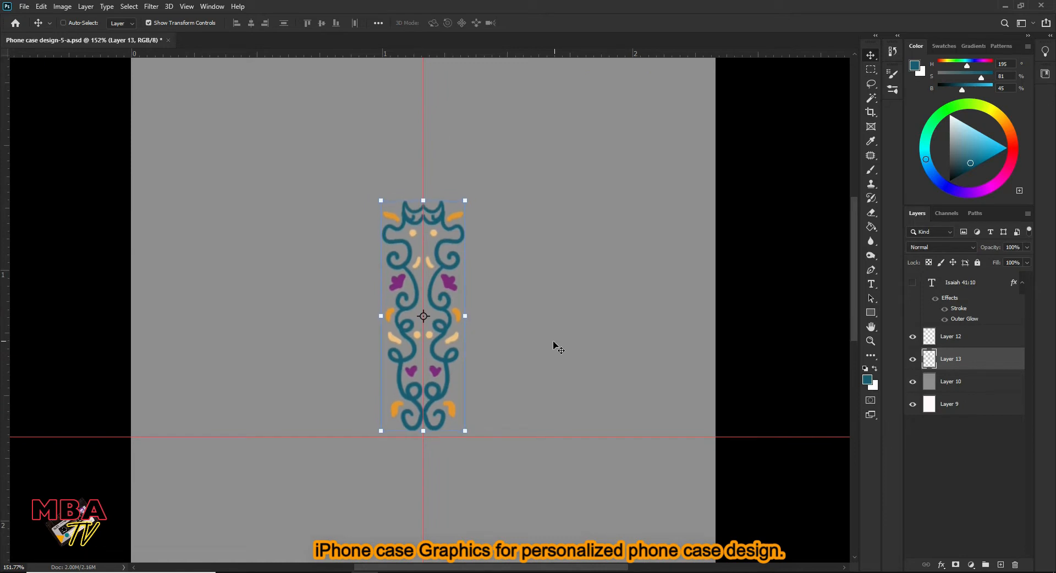
- Flip the ornament vertically so its crown-shaped end faces the horizontal guide
left_click(40, 7)
mouse_move(157, 256)
left_click(333, 468)
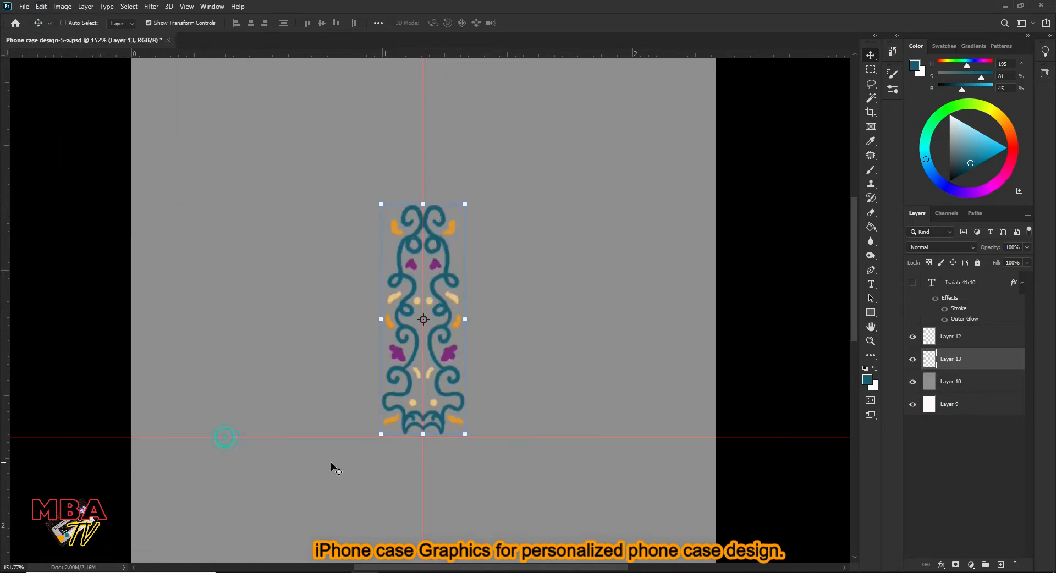
- Try placing and transforming a duplicate of the ornament beside the original, and undo it
left_click_drag(446, 292, 586, 224)
key("z")
left_click_drag(566, 258, 498, 302)
left_click_drag(545, 337, 558, 272)
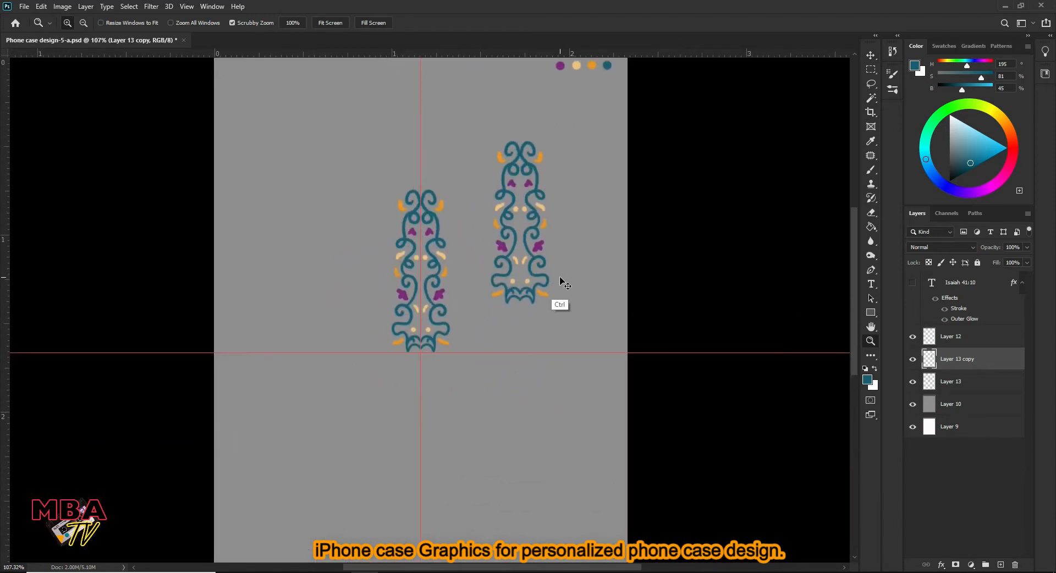
left_click(41, 7)
mouse_move(144, 257)
left_click(204, 427)
left_click_drag(485, 282, 509, 270)
left_click_drag(527, 179, 507, 255)
left_click_drag(506, 255, 471, 278)
key("ctrl+z")
- Create a new layer and paint a mirrored teal scroll extension above the ornament, ending in two large curls
left_click(999, 565)
mouse_move(413, 220)
left_mouse_down()
mouse_move(429, 301)
mouse_move(397, 332)
left_mouse_up()
key("b")
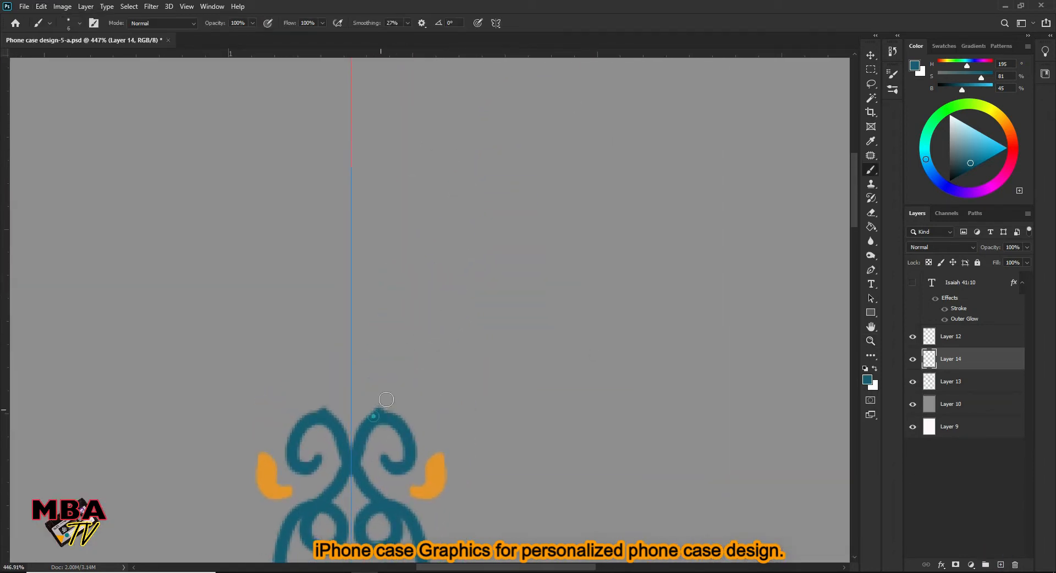
left_click_drag(365, 383, 365, 383)
left_click_drag(369, 363, 372, 400)
left_click_drag(400, 298, 401, 235)
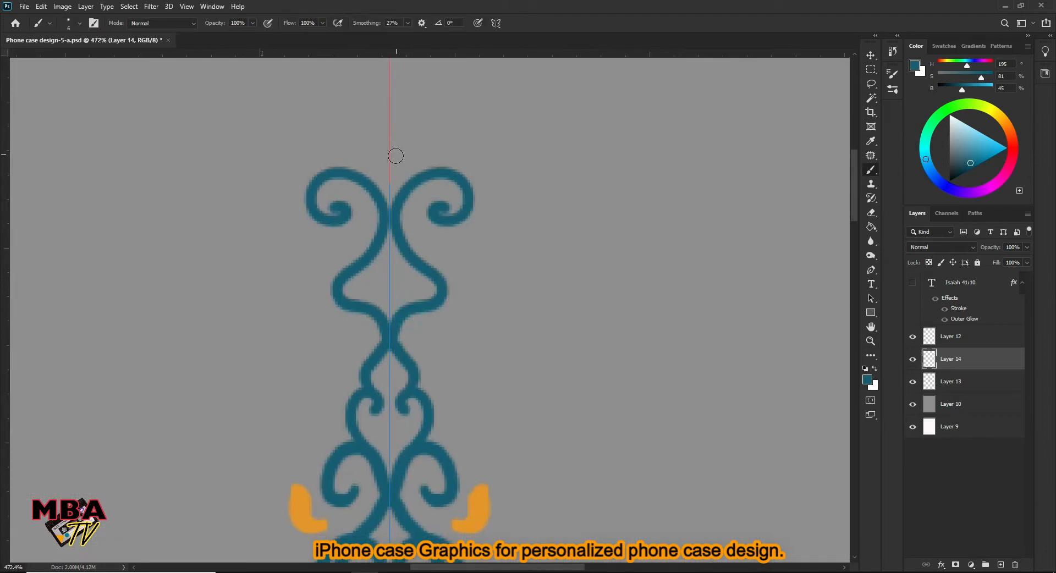
- Add small mirrored teal curls to the tip, upper bends and narrow neck of the scroll extension
left_click_drag(392, 149, 410, 141)
mouse_move(447, 285)
left_mouse_down()
mouse_move(448, 223)
mouse_move(399, 228)
left_mouse_up()
mouse_move(448, 309)
left_mouse_down()
mouse_move(447, 238)
mouse_move(435, 245)
left_mouse_up()
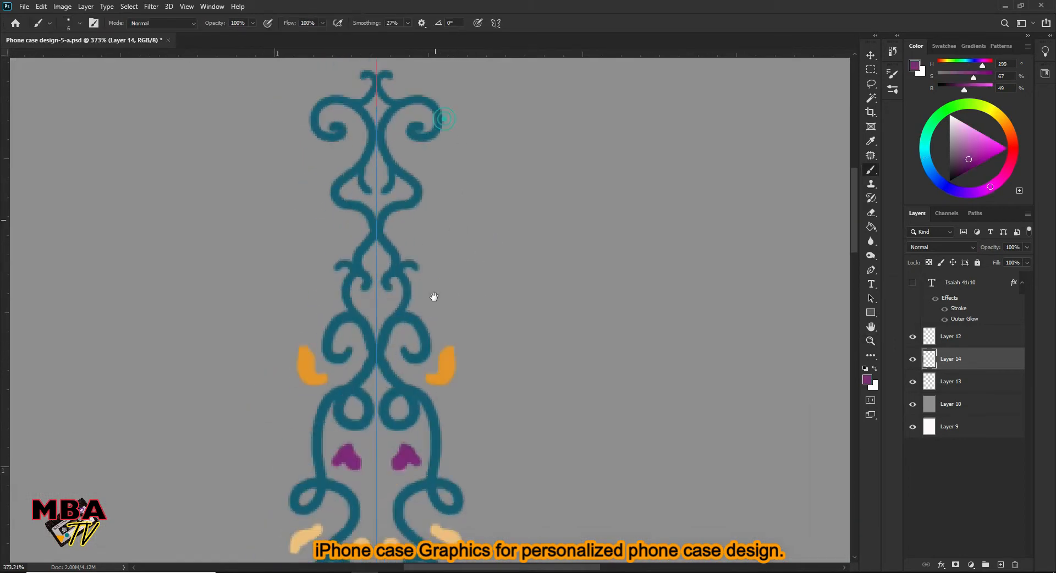
- Paint a mirrored pair of purple flowers beside the narrow neck of the scroll extension
left_click_drag(434, 296, 430, 388)
left_click_drag(403, 242, 420, 243)
mouse_move(424, 342)
left_mouse_down()
mouse_move(440, 273)
mouse_move(440, 296)
left_mouse_up()
left_click_drag(454, 368, 456, 192)
- Sample the ornament's orange and paint mirrored accents below the large curls of the extension
left_click(472, 276, "alt")
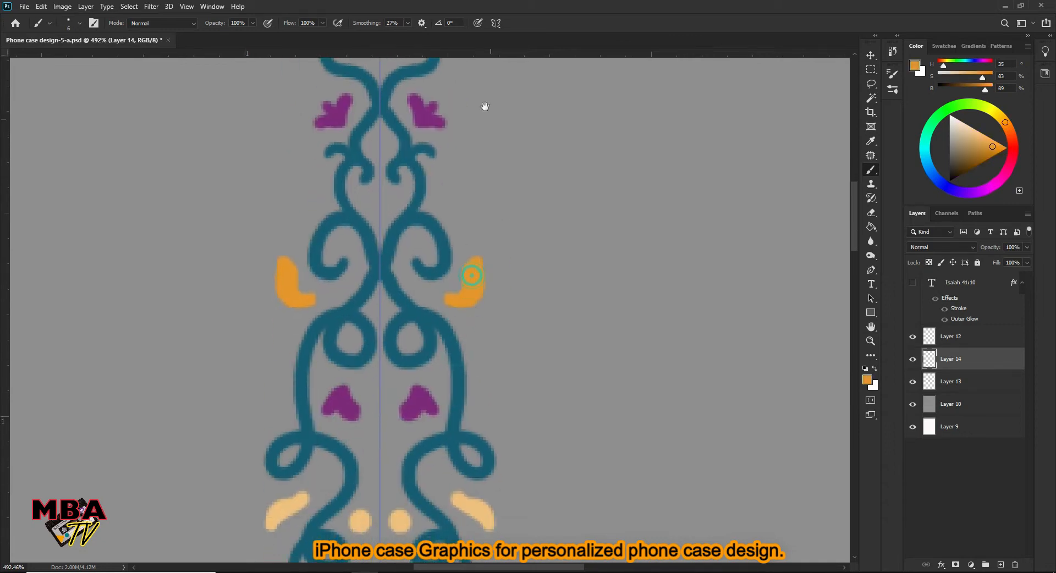
left_click_drag(493, 141, 474, 386)
left_click_drag(434, 227, 369, 227)
left_click_drag(450, 316, 497, 316)
- Sample the pale orange and paint mirrored accents beside the lower curls of the scroll extension
left_click(454, 473, "alt")
left_click_drag(441, 273, 472, 411)
left_click_drag(457, 326, 466, 330)
left_click_drag(480, 399, 461, 296)
key("z")
left_click_drag(483, 200, 387, 201)
- Merge the scroll extension on Layer 14 with the original ornament on Layer 13
left_click(957, 378, "ctrl")
right_click(974, 359)
left_click(869, 431)
left_click_drag(473, 207, 456, 232)
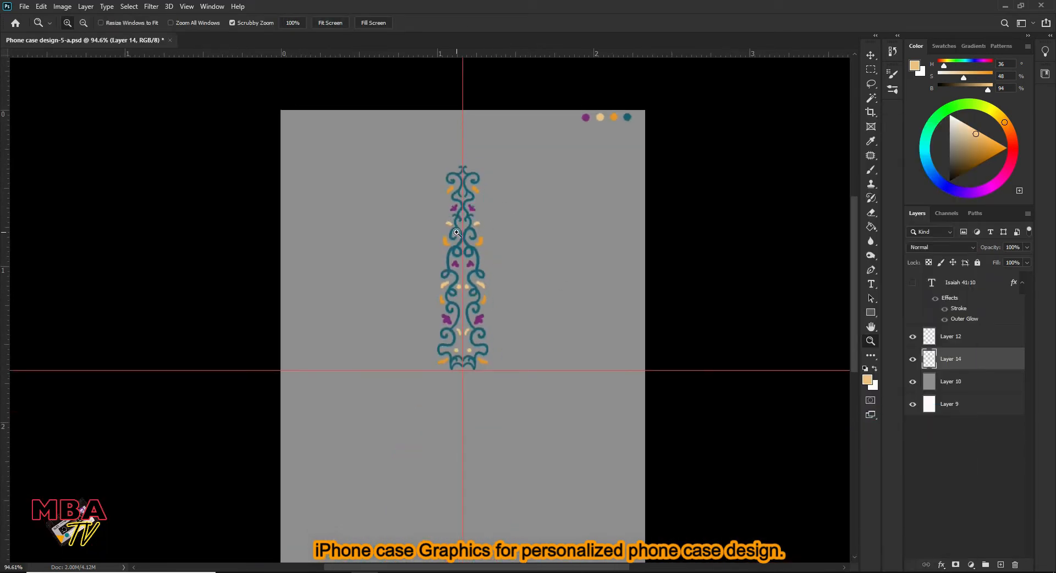
- Flip a copy of the tall ornament vertically and position it directly below the horizontal guide, meeting the upper half
left_click(42, 6)
mouse_move(99, 267)
left_click(198, 440)
key("v")
left_click_drag(475, 193, 523, 304)
key("z")
key("v")
left_click_drag(495, 363, 495, 326)
key("Up")
- Merge the upper and lower halves of the vertical ornament into one layer
left_click(962, 390)
left_click(964, 363)
left_click(971, 387)
key("z")
left_click_drag(524, 275, 471, 255)
left_click(969, 361, "shift")
right_click(967, 363)
left_click(851, 430)
- Duplicate the merged vertical ornament and rotate the copy 90° to form a cross centred on the guides
left_click_drag(442, 328, 453, 314)
key("ctrl+j")
key("v")
left_click_drag(465, 73, 678, 361)
type("90.0")
left_click(545, 23)
key("z")
left_click_drag(559, 217, 523, 242)
left_click_drag(444, 323, 473, 301)
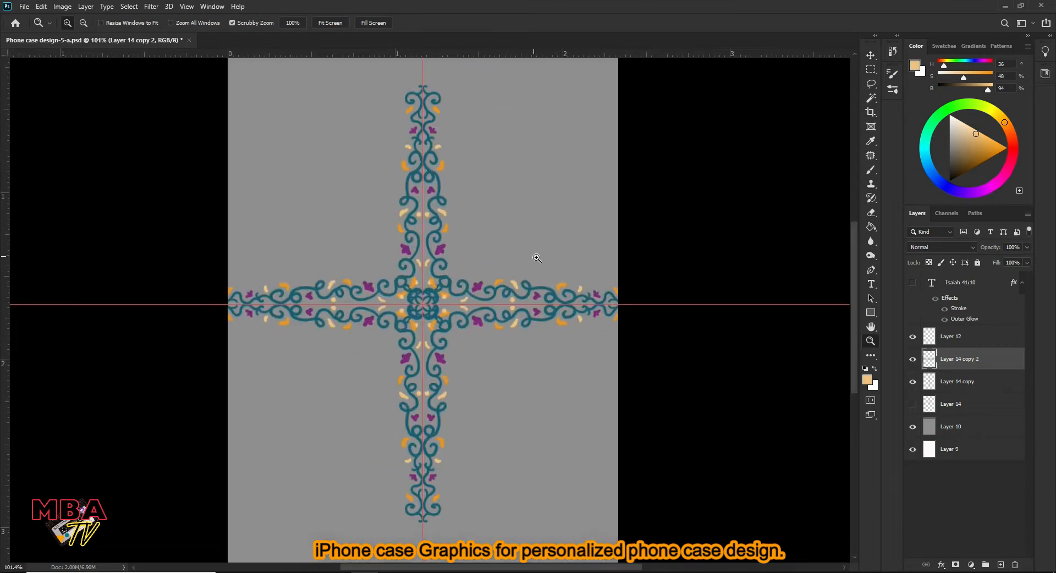
- Duplicate the ornament arm and rotate the copy about 45° to lie diagonally, centred on the guide intersection
key("ctrl+t")
left_click_drag(709, 277, 561, 126)
left_click(545, 24)
key("ctrl+space")
left_click_drag(464, 256, 537, 219)
key("space")
left_click_drag(687, 146, 547, 249)
left_click_drag(583, 113, 585, 116)
left_click(545, 24)
key("ctrl+space")
left_click_drag(602, 170, 539, 241)
left_click_drag(448, 242, 470, 210)
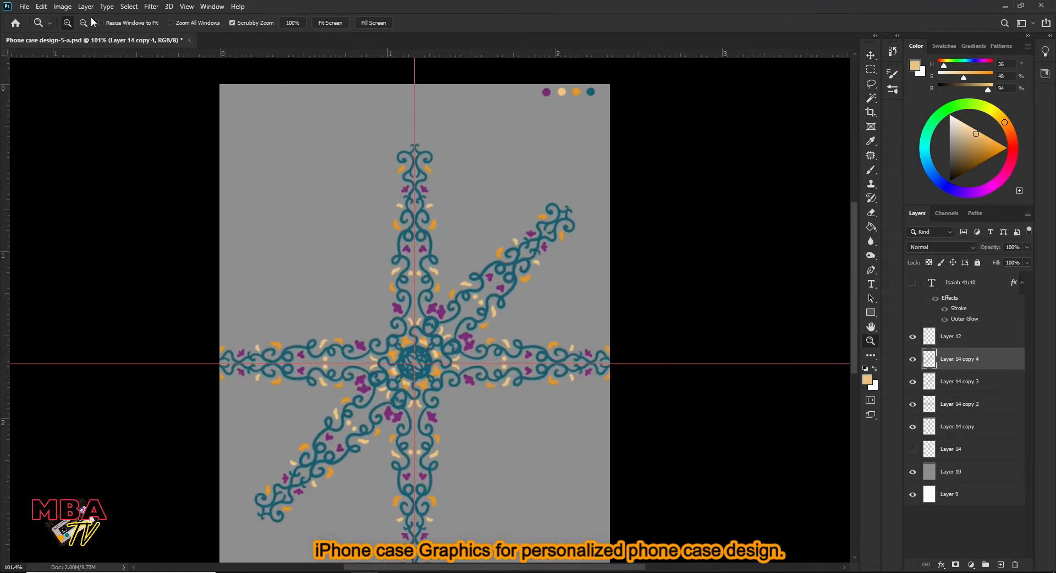
- Flip a copy of the diagonal arm horizontally to complete an eight-pointed star centred on the guides
left_click(40, 7)
mouse_move(153, 257)
left_click(233, 429)
left_click_drag(507, 261, 493, 287)
left_click_drag(487, 333, 498, 323)
mouse_move(501, 271)
left_mouse_down()
mouse_move(489, 280)
mouse_move(499, 272)
left_mouse_up()
mouse_move(587, 205)
left_mouse_down()
mouse_move(576, 214)
mouse_move(588, 206)
left_mouse_up()
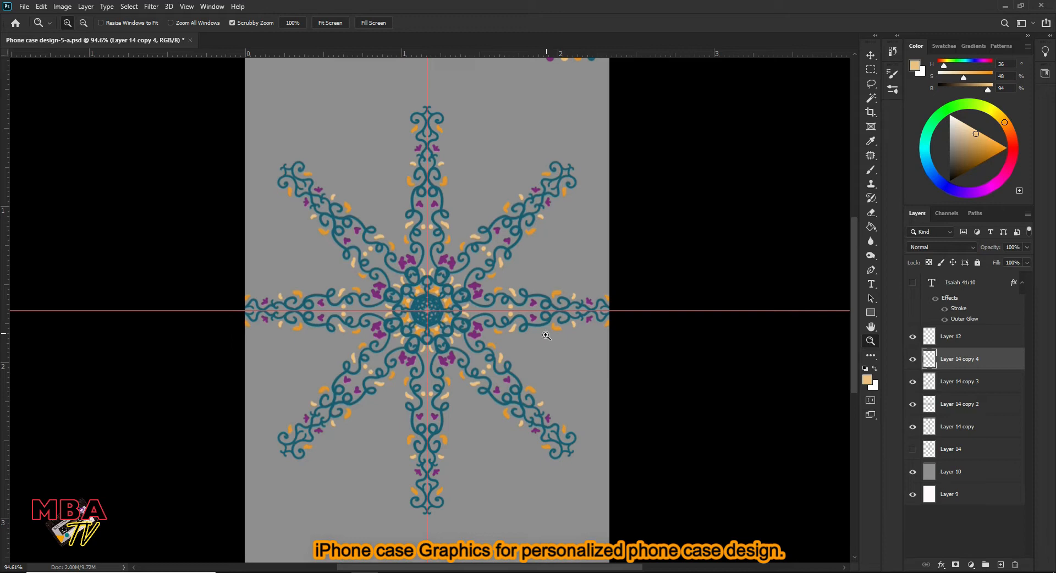
- Gather all the Layer 14 ornament layers into a new layer group
left_click_drag(497, 275, 497, 289)
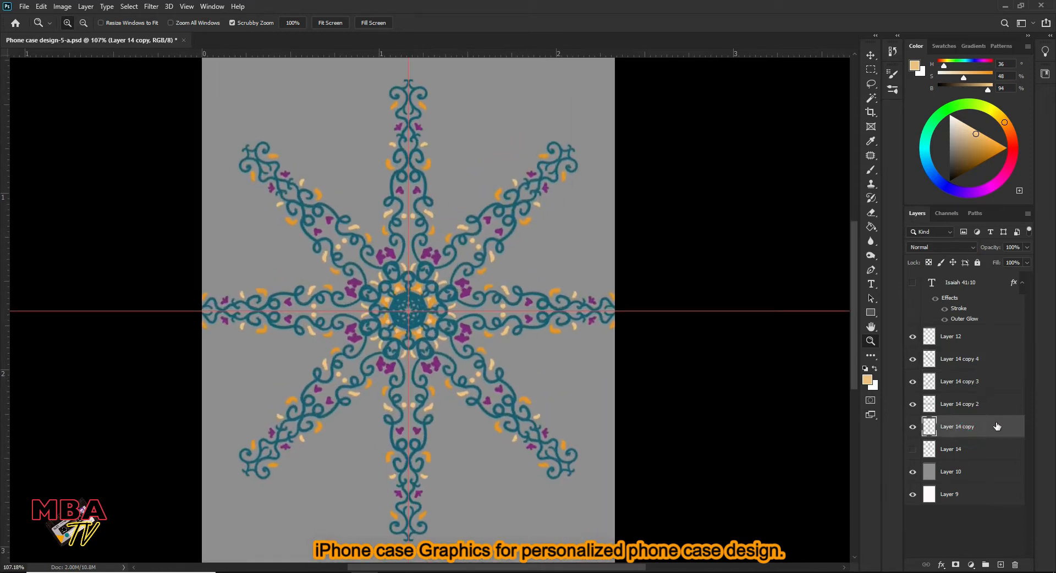
left_click(986, 565)
left_click(964, 463)
left_click(966, 374, "shift")
left_click_drag(966, 373, 966, 356)
left_click(967, 422)
left_click_drag(489, 296, 497, 297)
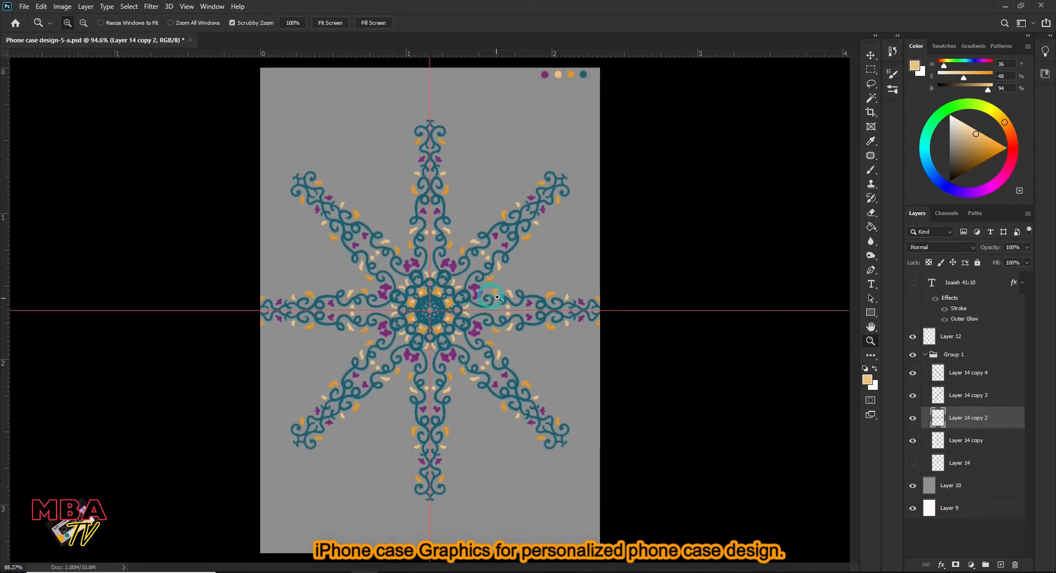
- Make a merged duplicate of the four ornament arms, place it above Group 1 and hide the group
left_click(994, 437)
left_click(994, 374, "shift")
key("ctrl+j")
right_click(982, 397)
left_click(883, 431)
left_click_drag(979, 372, 980, 347)
left_click(924, 378)
- Duplicate the merged star and rotate the copy about -22° around the centre to fill the gaps between the arms
left_click_drag(466, 331, 500, 302)
key("ctrl+t")
left_click_drag(638, 109, 534, 78)
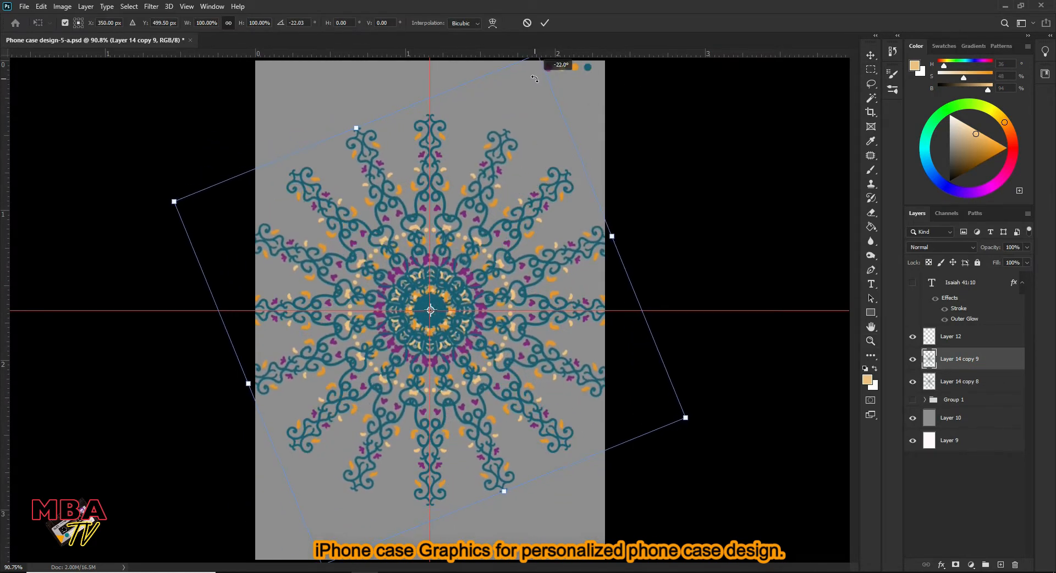
key("Return")
scroll(550, 81, "up", 5)
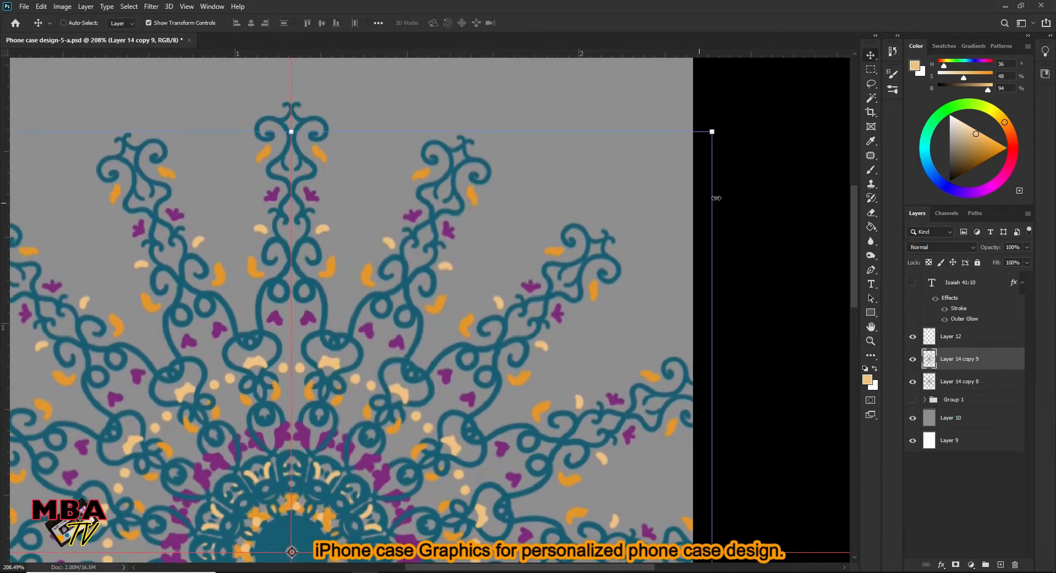
left_click_drag(723, 127, 722, 119)
left_click(544, 22)
- Examine the completed radial ornament with the grey background of Layer 10 switched off and on
left_click_drag(493, 166, 483, 293)
left_click_drag(580, 251, 581, 280)
left_click(913, 419)
left_click(912, 420)
left_click_drag(466, 421, 470, 420)
left_click(913, 418)
mouse_move(462, 344)
left_mouse_down()
mouse_move(530, 346)
mouse_move(477, 352)
left_mouse_up()
left_click(913, 418)
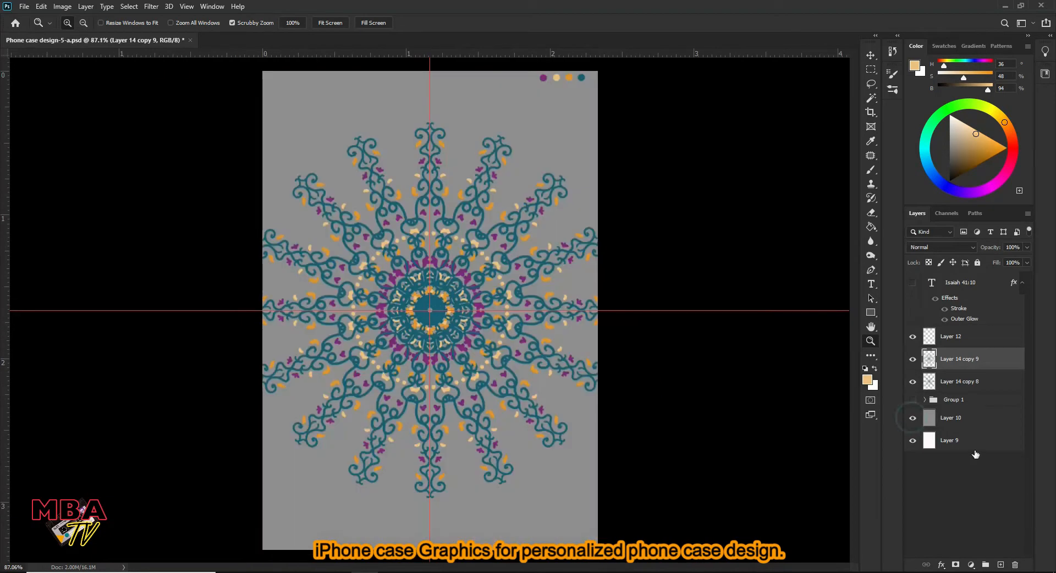
- On a new layer above Group 1, paint a small mirrored scroll motif above the ornament in dark teal (H 195, S 90, B 23)
left_click(982, 400)
left_click(1000, 564)
left_click_drag(503, 298, 546, 322)
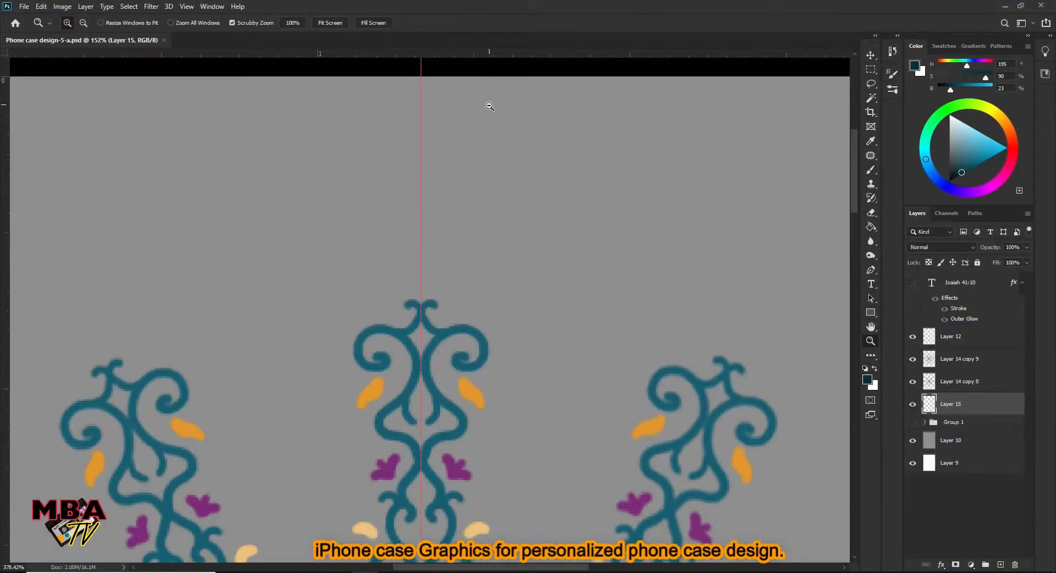
left_click_drag(486, 101, 436, 182)
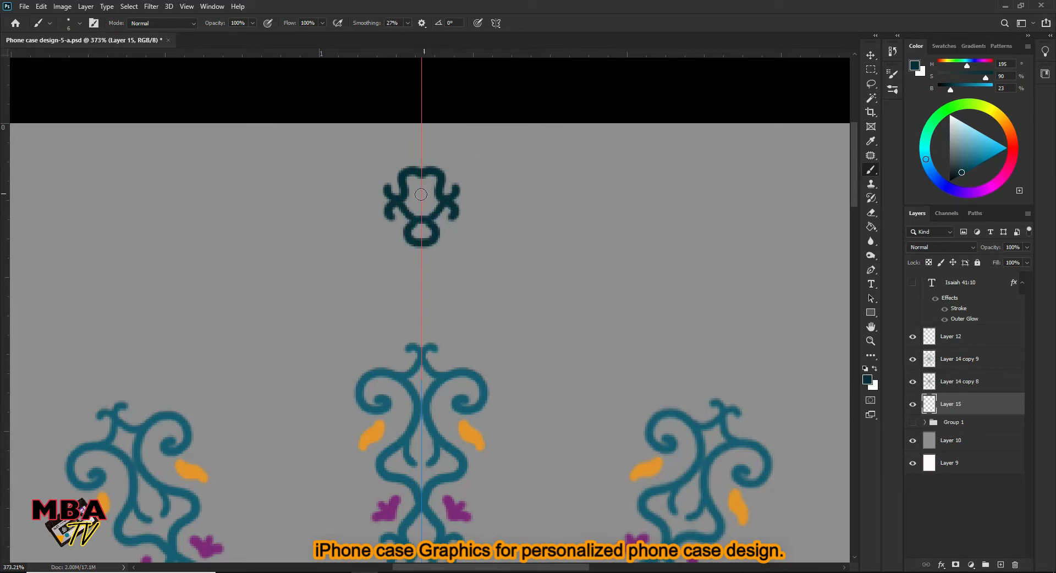
key("z")
mouse_move(472, 151)
left_mouse_down()
mouse_move(448, 156)
mouse_move(461, 134)
left_mouse_up()
- Hide the two radial ornament layers and place a duplicate of the teal motif directly below the original, joining their ends
left_click(913, 381)
left_click(913, 359)
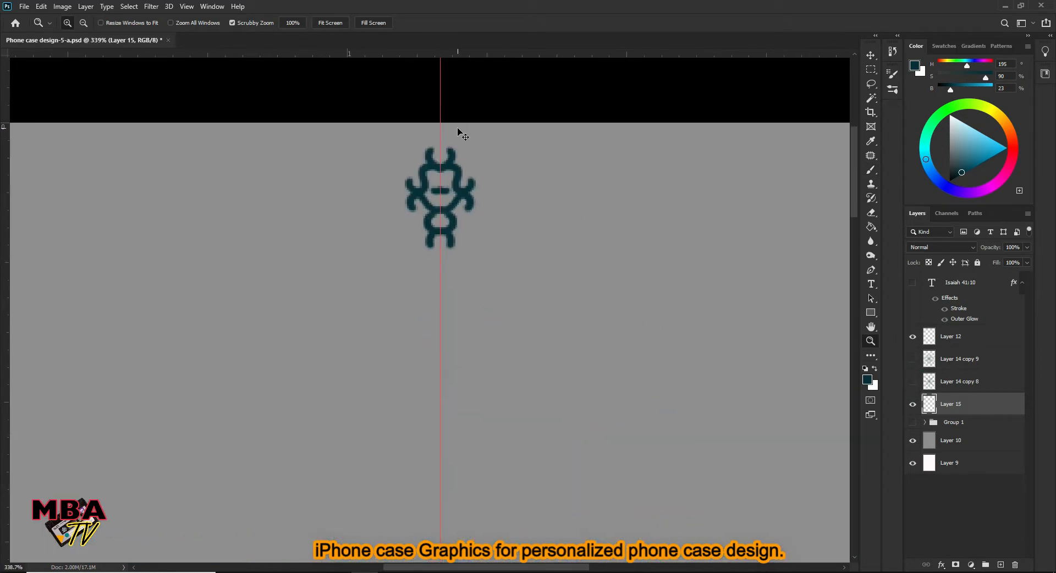
key("ctrl+j")
key("Down")
key("Down")
key("Down")
key("Down")
key("Down")
key("Down")
key("Down")
key("Down")
key("Down")
key("Down")
key("Down")
key("Down")
key("Down")
key("Down")
key("Down")
key("Down")
key("Down")
key("Down")
key("Down")
key("Down")
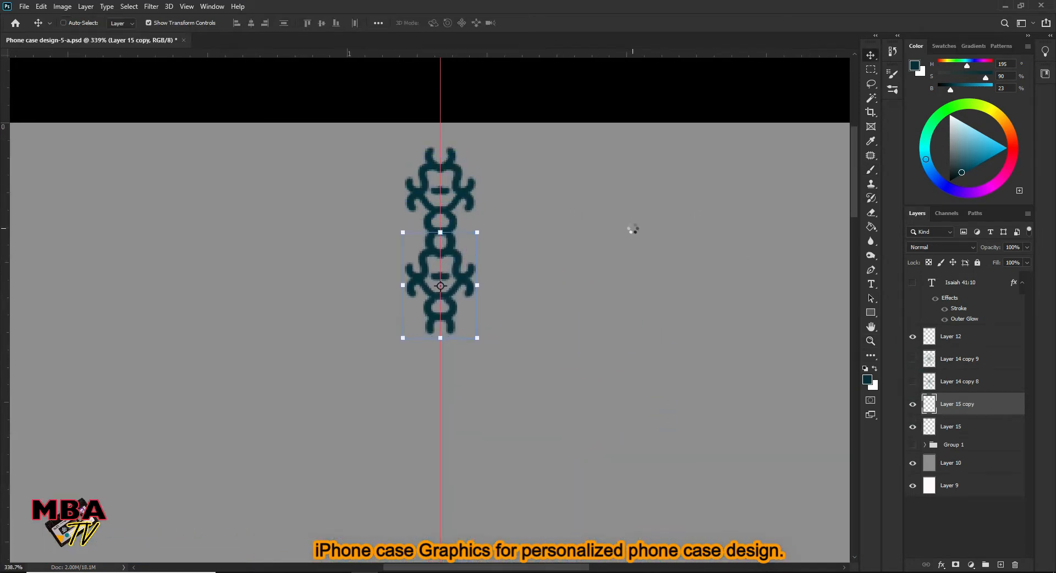
key("Down")
key("Down")
key("Down")
key("Down")
key("Down")
key("Down")
key("Down")
key("Down")
key("Down")
key("Down")
key("Down")
key("Down")
key("Down")
key("Down")
key("Down")
key("Down")
key("Down")
key("Down")
key("Down")
key("Down")
key("Up")
key("Up")
key("Up")
key("Up")
key("Up")
key("Up")
key("Up")
key("Up")
key("Up")
key("Up")
scroll(457, 333, "up", 1)
key("Up")
key("Up")
key("Up")
key("Up")
key("Up")
key("Up")
key("Up")
key("Up")
key("Up")
key("Up")
key("Up")
key("Up")
key("Up")
key("Up")
key("Up")
key("Up")
key("Up")
key("Up")
key("Up")
key("Up")
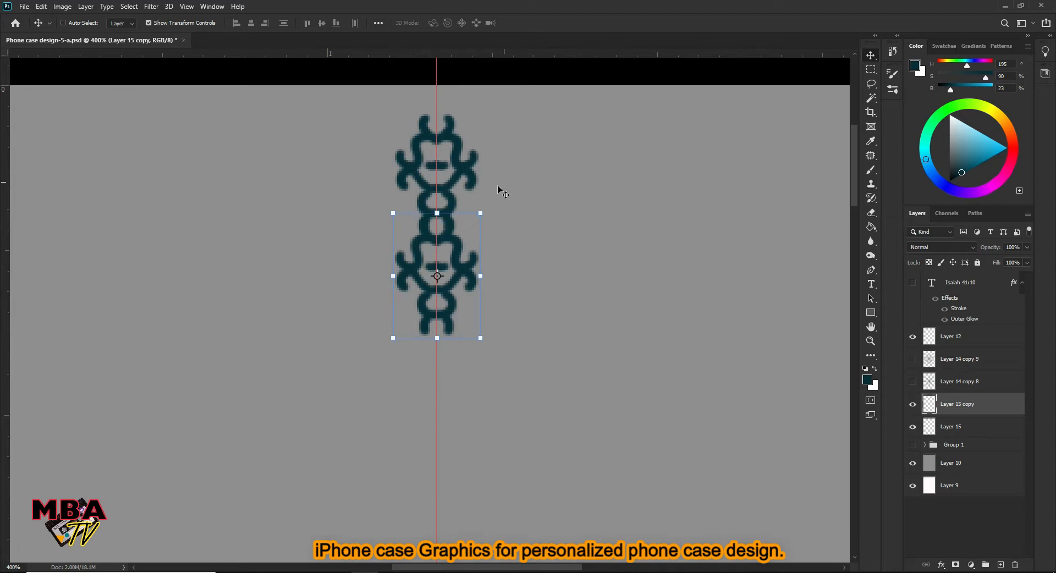
- Merge the two stacked teal motifs into one layer
key("z")
left_click_drag(502, 192, 489, 184)
right_click(981, 413)
left_click(931, 434)
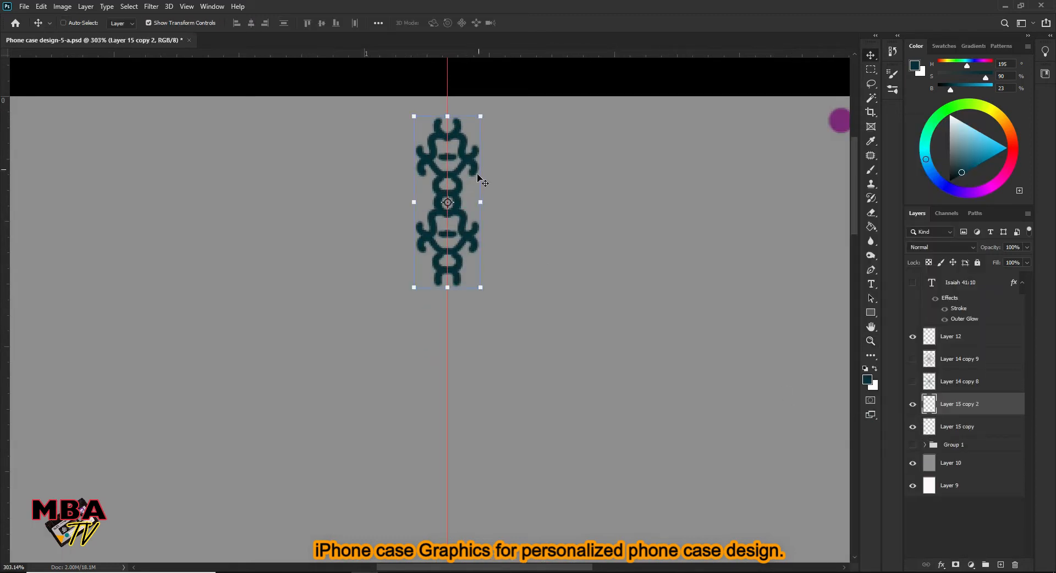
- Place a copy of the two-motif strip directly beneath it and merge both into a four-motif chain
key("z")
left_click_drag(463, 307, 446, 304)
left_click(971, 426, "shift")
right_click(971, 426)
left_click(874, 431)
- Duplicate the four-motif chain, position the copy directly below and merge them into an eight-motif chain
key("ctrl+j")
key("v")
left_click_drag(459, 234, 464, 163)
left_click_drag(463, 378, 504, 319)
key("ctrl+z")
key("z")
left_click_drag(533, 188, 463, 130)
left_click(976, 427, "shift")
right_click(975, 427)
left_click(880, 433)
- Duplicate the eight-motif chain and attach the copy to its lower end along the vertical guide
left_click_drag(450, 367, 434, 331)
key("ctrl+j")
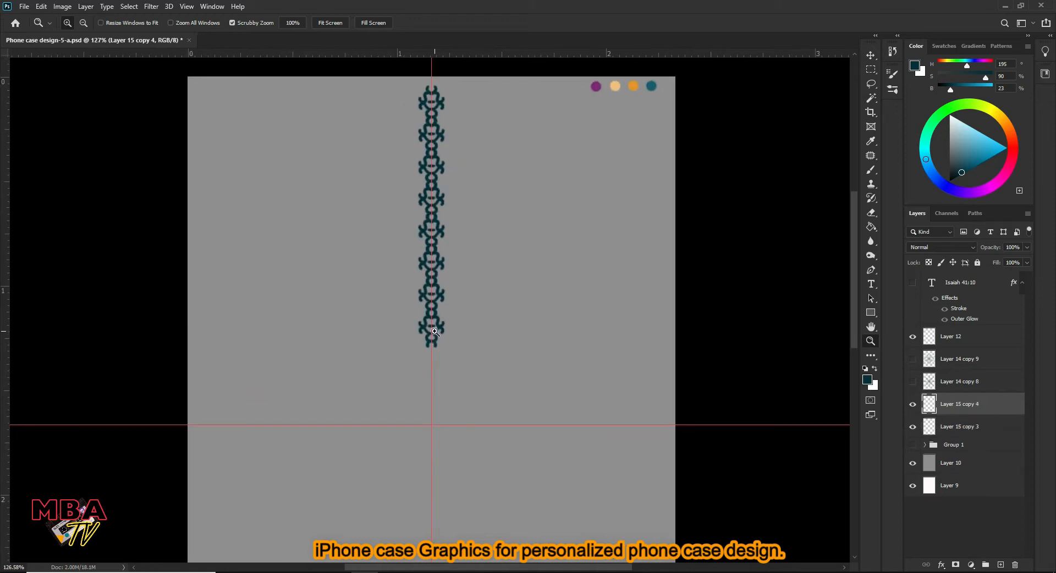
left_click_drag(449, 417, 435, 443)
key("z")
left_click_drag(435, 367, 511, 300)
key("v")
key("z")
left_click_drag(525, 259, 440, 237)
right_click(988, 412)
left_click(844, 429)
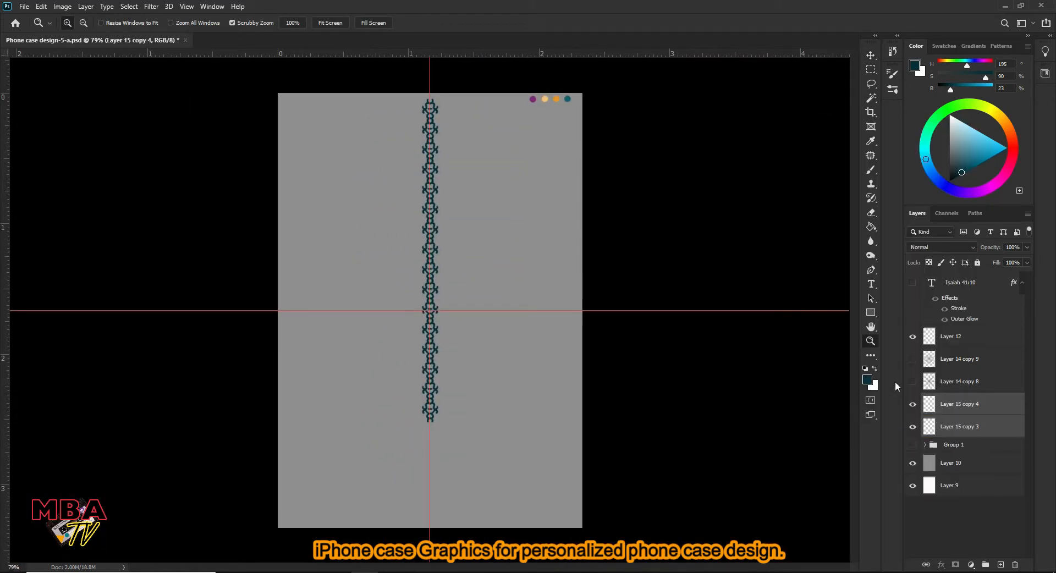
- Extend the chain with another copy and merge the three sections into one full-height column centred on the guides
key("z")
left_click_drag(434, 444, 500, 360)
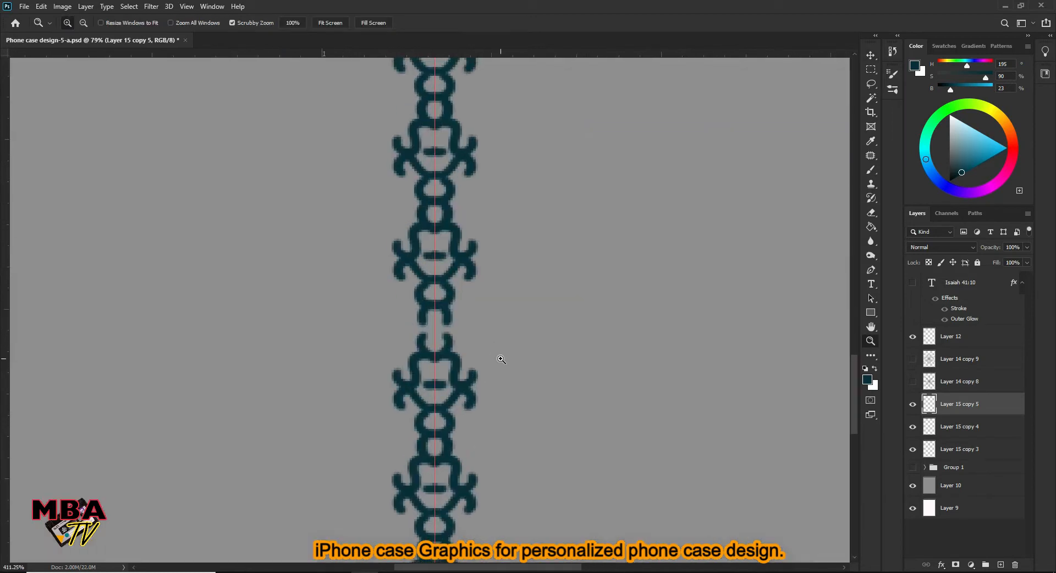
right_click(987, 403)
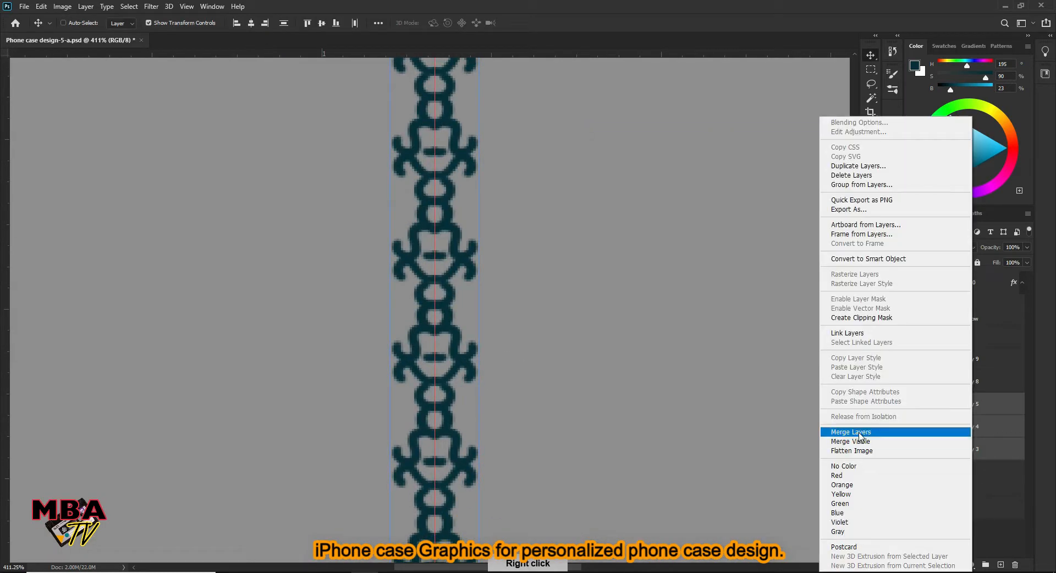
left_click(843, 432)
key("ctrl+0")
left_click_drag(477, 327, 501, 243)
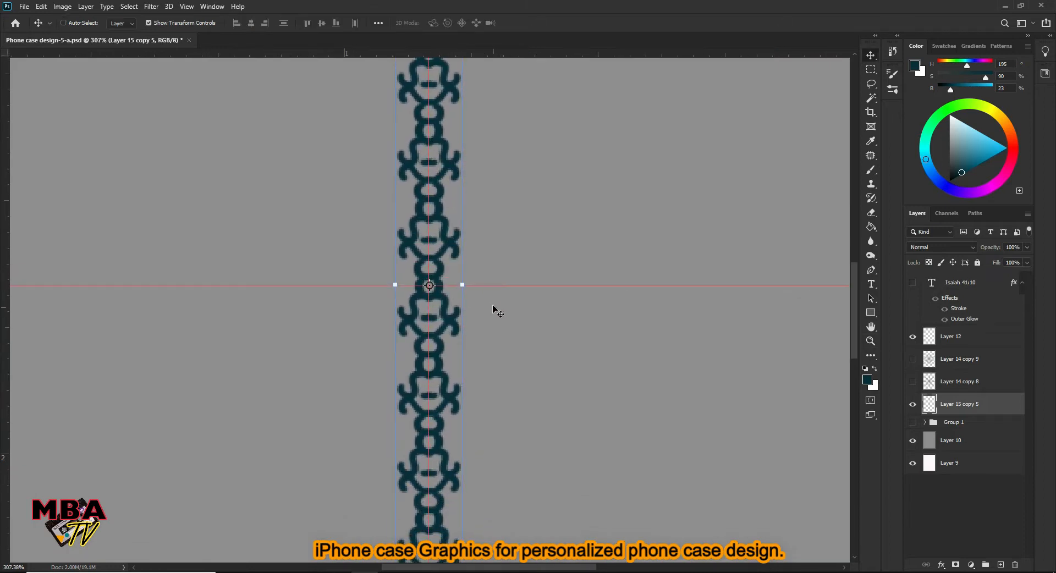
- Place a copy of the teal column immediately to its right, shifted vertically by half a motif so the hooks interlock
key("ctrl+0")
key("ctrl+space")
left_click_drag(439, 293, 466, 224)
key("ctrl+space")
left_click_drag(441, 231, 479, 231)
scroll(485, 330, "down", 3)
left_click_drag(486, 344, 483, 288)
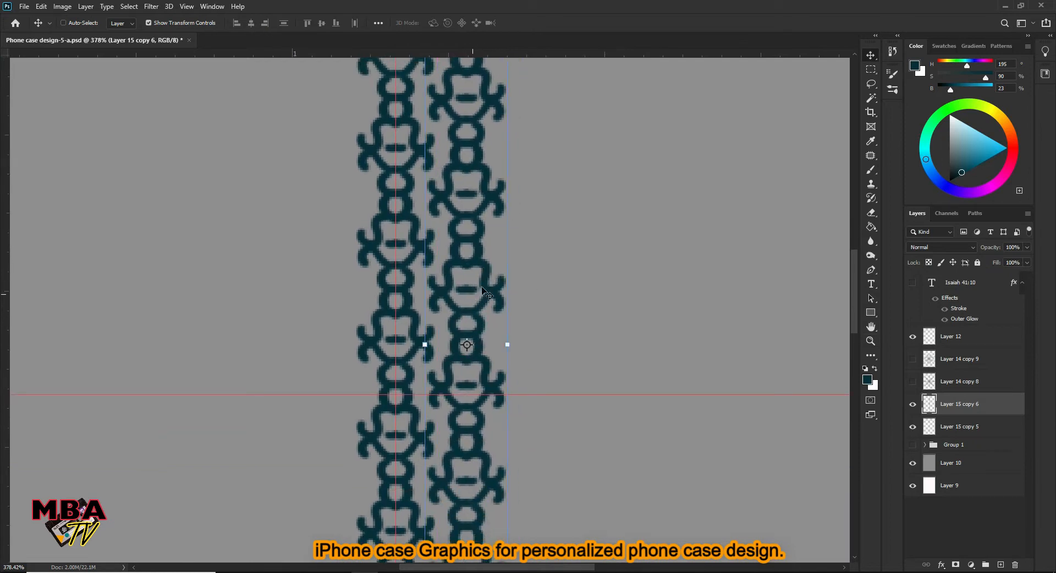
key("ctrl+space")
left_click_drag(474, 197, 465, 225)
key("ctrl+0")
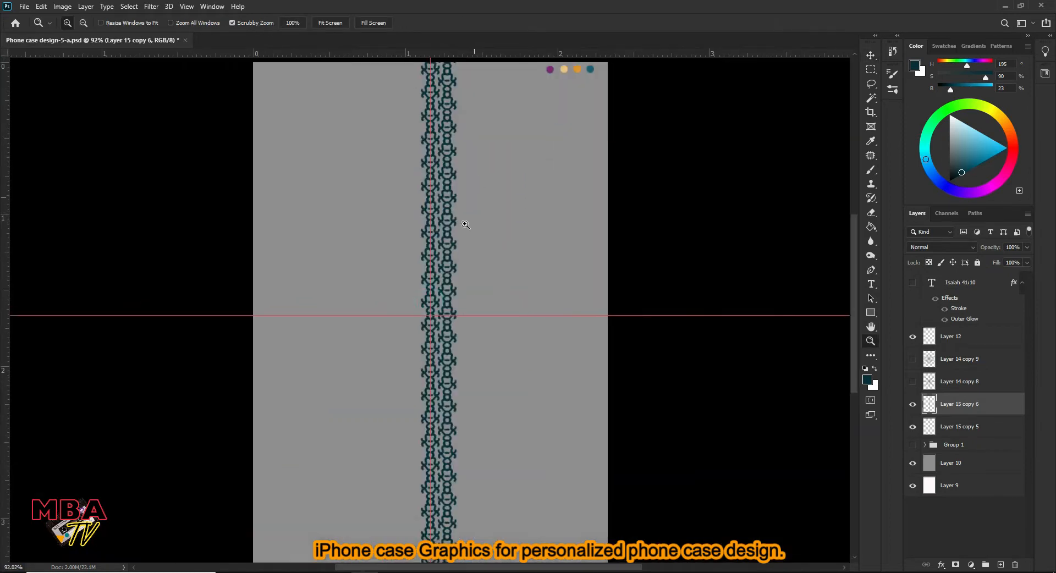
- Merge the two interlocking teal columns into one layer
left_click(978, 427, "shift")
right_click(975, 410)
left_click(897, 432)
- Duplicate the two-column pattern and align the copy to its right, forming four evenly spaced columns
left_click_drag(455, 304, 490, 260)
key("ctrl+j")
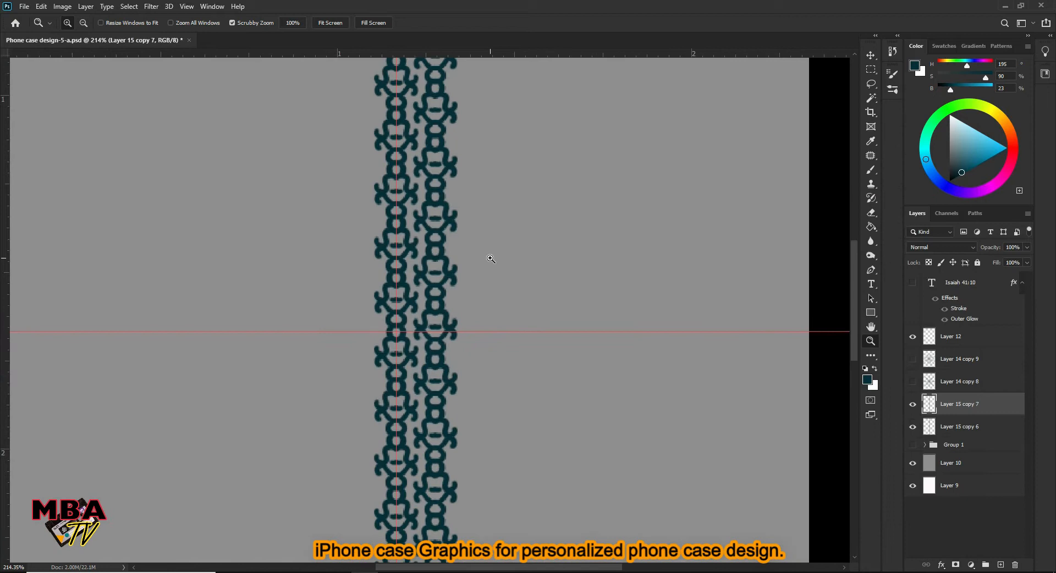
left_click_drag(445, 313, 461, 315)
key("shift+Right")
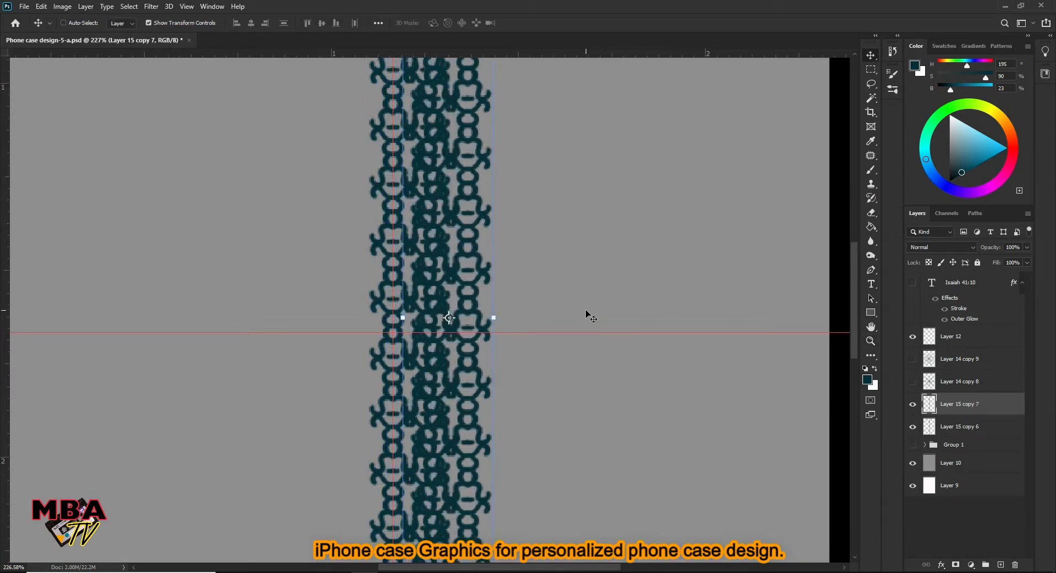
key("v")
left_click_drag(472, 321, 586, 305)
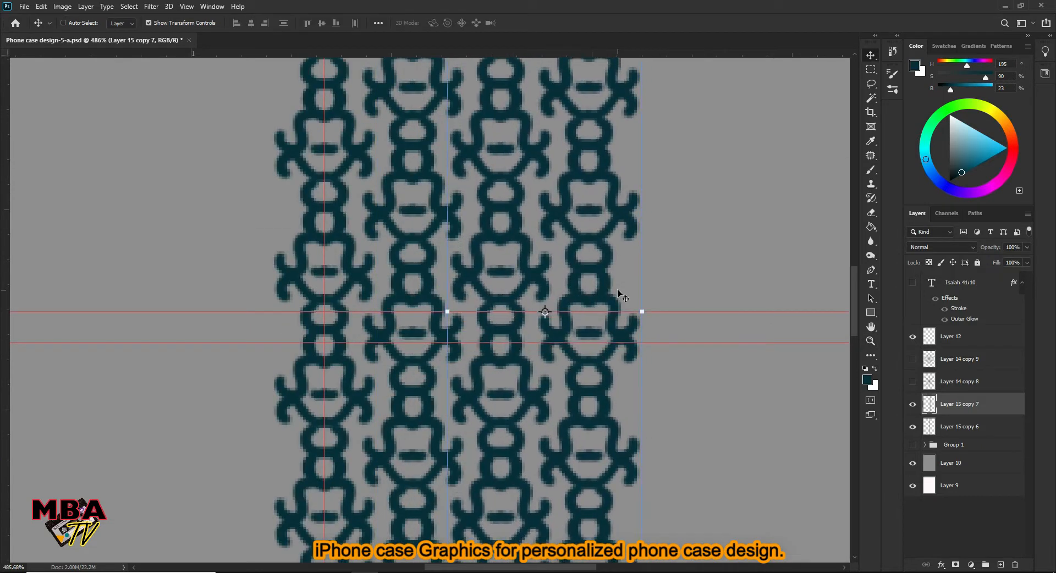
double_click(871, 341)
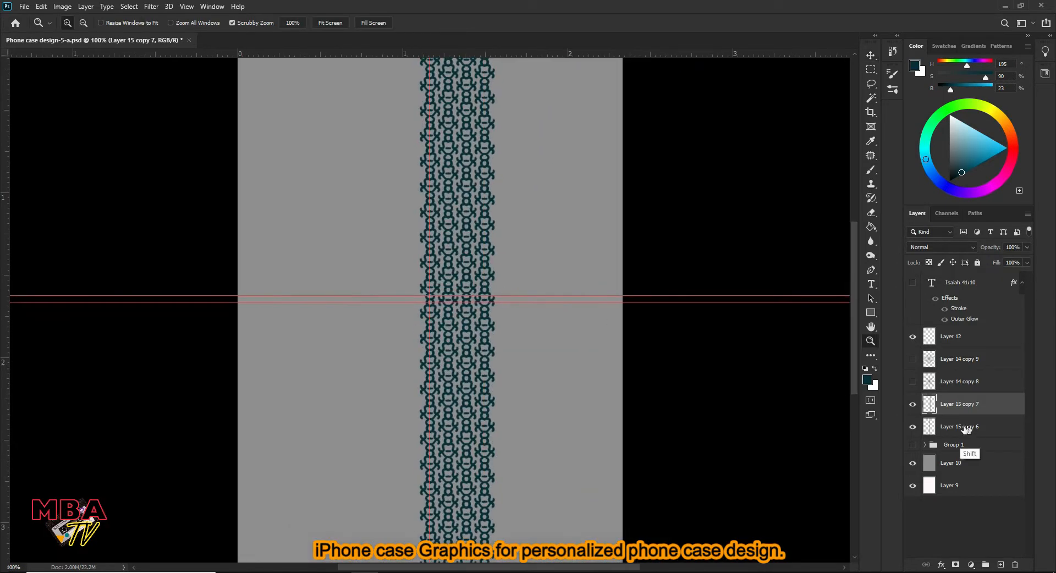
- Merge the four columns, duplicate them and fit the copy against the right side of the pattern
left_click_drag(471, 282, 568, 195)
key("ctrl+j")
key("v")
left_click_drag(444, 312, 706, 310)
key("z")
left_click_drag(694, 350, 715, 331)
key("v")
key("Left")
key("Left")
key("Left")
key("Left")
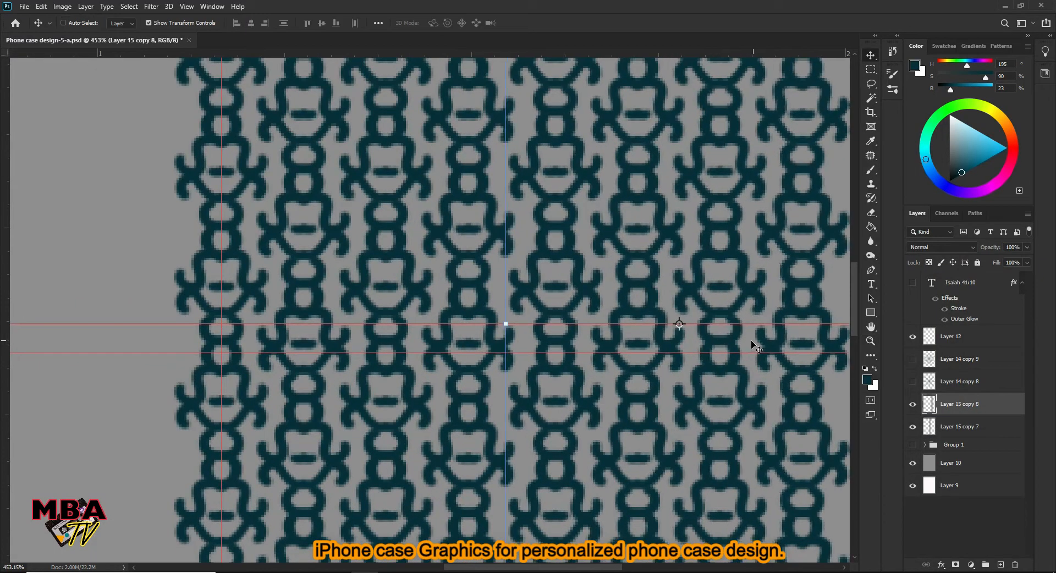
- Merge the original and copied four-column sections into a single pattern layer
key("z")
left_click_drag(482, 277, 395, 336)
left_click(960, 421, "shift")
right_click(965, 413)
left_click(910, 411)
- Duplicate the merged pattern and align the copy to the left of the original, matching the column spacing and stagger
left_click_drag(484, 312, 178, 265)
key("v")
key("z")
left_click_drag(379, 267, 419, 245)
key("v")
left_click_drag(343, 287, 343, 267)
key("Up")
key("Up")
key("Up")
key("Right")
key("Right")
key("Right")
- Duplicate the pattern section further to the left, continuing the columns until they cover the canvas's left edge
key("z")
left_click_drag(577, 242, 495, 311)
key("v")
left_click_drag(345, 274, 233, 261)
key("z")
key("v")
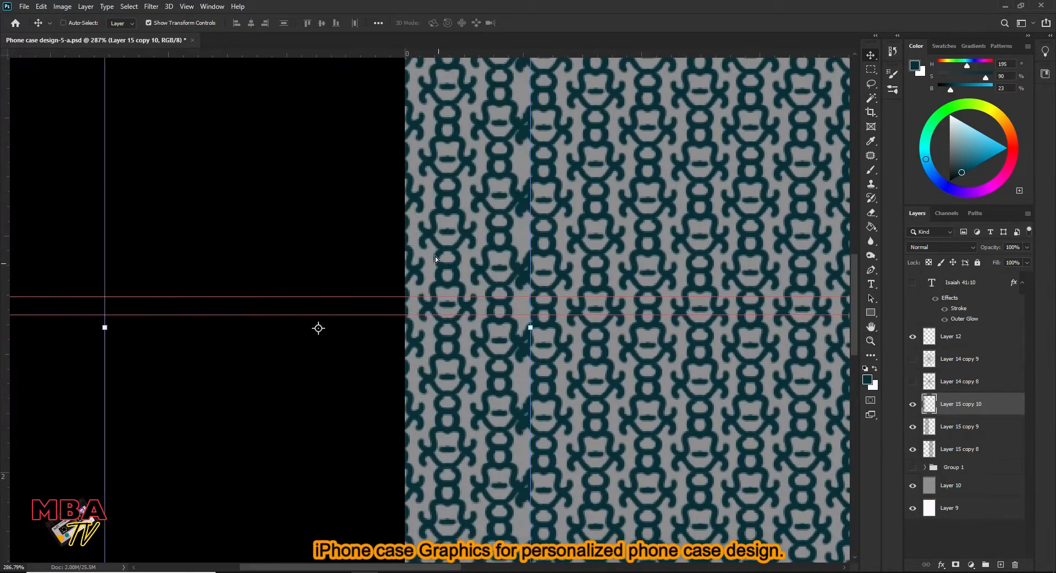
- Merge the pattern sections into one layer and shift it slightly into position on the canvas
key("z")
left_click_drag(475, 304, 409, 323)
left_click(961, 451, "shift")
right_click(968, 451)
left_click(875, 432)
key("v")
left_click_drag(623, 317, 629, 317)
key("z")
mouse_move(473, 291)
left_mouse_down()
mouse_move(549, 282)
mouse_move(494, 271)
mouse_move(557, 278)
mouse_move(459, 290)
mouse_move(459, 273)
mouse_move(513, 292)
mouse_move(493, 292)
left_mouse_up()
key("v")
- Duplicate the merged pattern, hide the original beneath it and show the two radial ornament layers
key("z")
left_click(913, 442)
mouse_move(478, 257)
left_mouse_down()
mouse_move(470, 258)
mouse_move(483, 258)
left_mouse_up()
left_click(913, 441)
left_click_drag(472, 220, 504, 193)
left_click(913, 428)
left_click_drag(436, 119, 456, 119)
- Lighten the pattern copy with a Hue/Saturation adjustment
left_click(61, 8)
left_click(198, 93)
left_click_drag(872, 161, 883, 163)
left_click(995, 50)
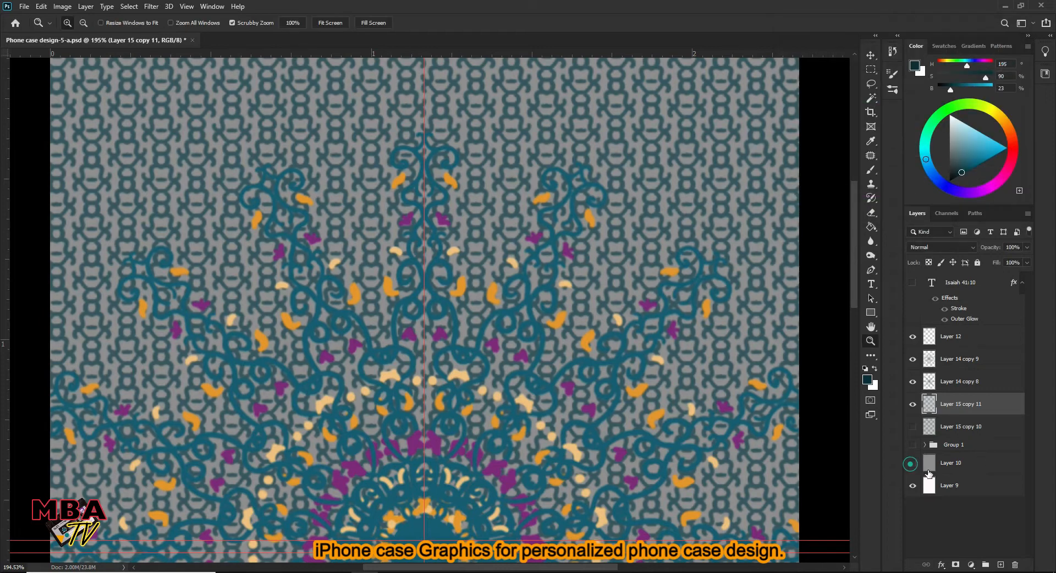
- Add a new layer beneath the pattern copy and fill it with cream, #ffe4bd
left_click_drag(459, 216, 465, 215)
left_click(868, 380)
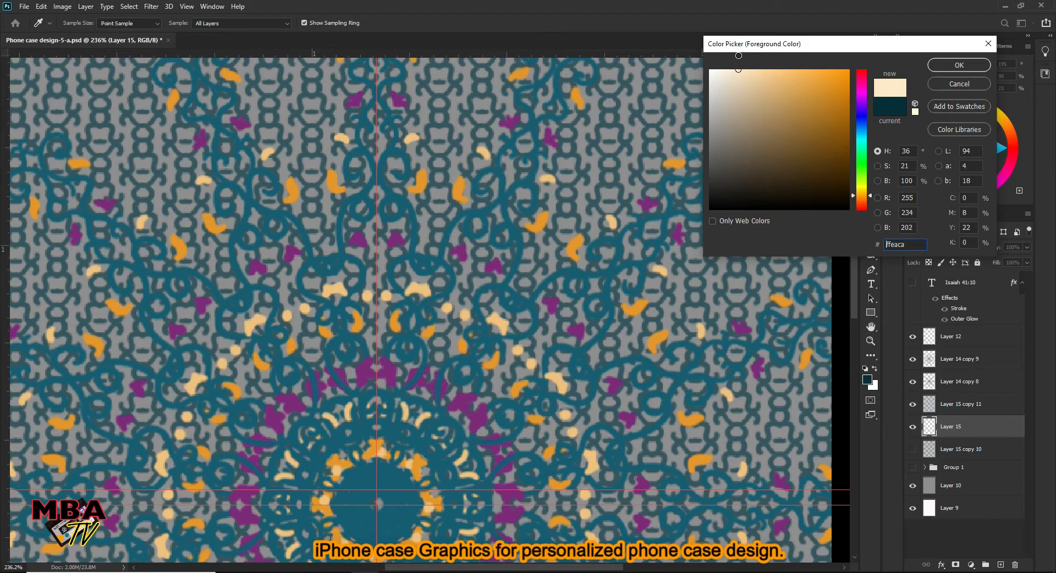
left_click(942, 63)
key("alt+BackSpace")
- Add a Color Overlay effect to the pattern layer, try several hues and set the overlay to light gold, #d9c16c
left_click_drag(697, 311, 555, 292)
left_click(957, 409)
left_click_drag(583, 236, 545, 199)
left_click(942, 565)
left_click(971, 521)
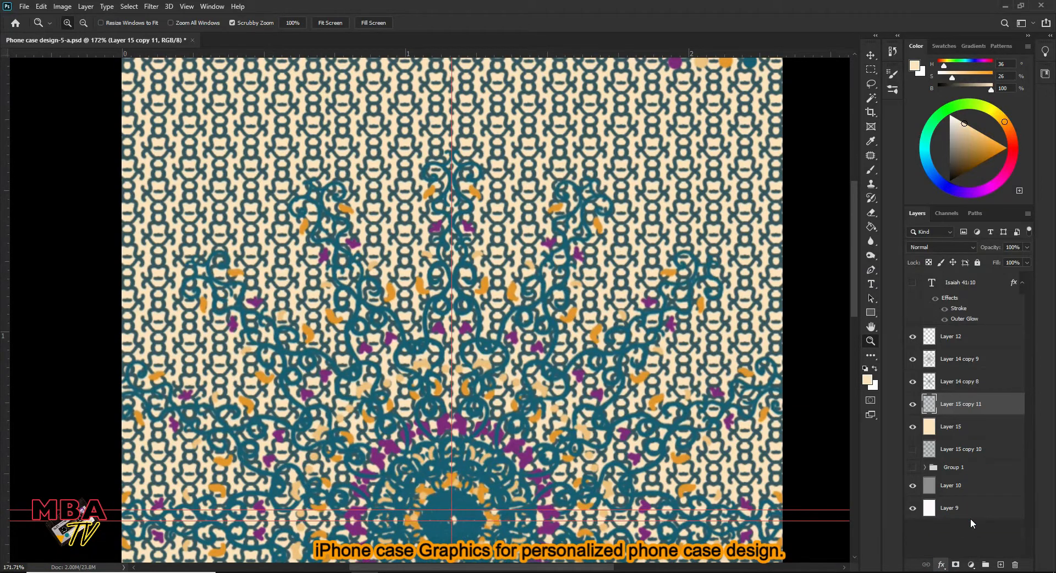
left_click(897, 147)
left_click(473, 234)
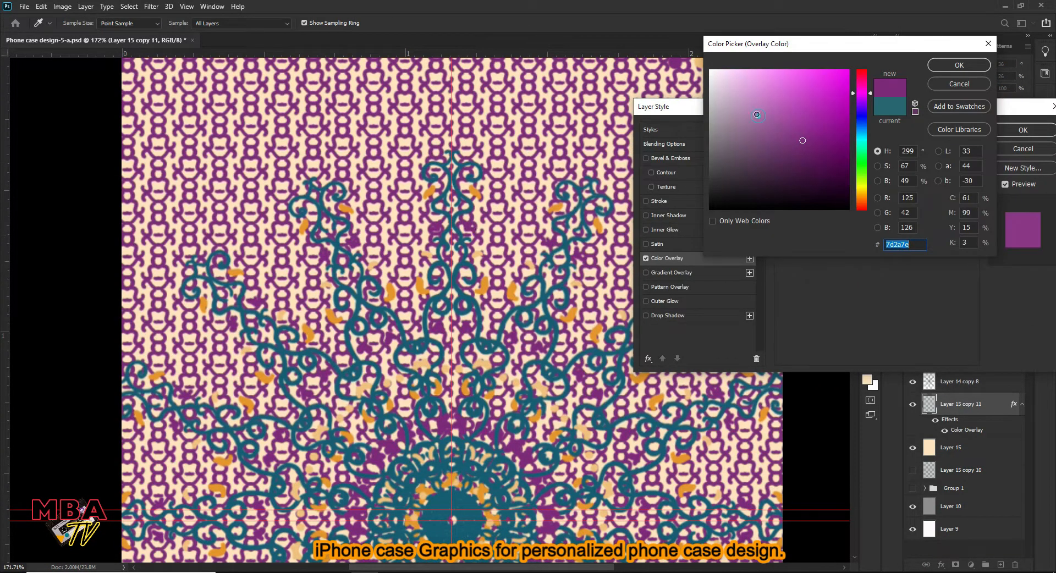
left_click_drag(870, 94, 870, 193)
left_click(955, 68)
left_click_drag(961, 110, 871, 192)
left_click(833, 173)
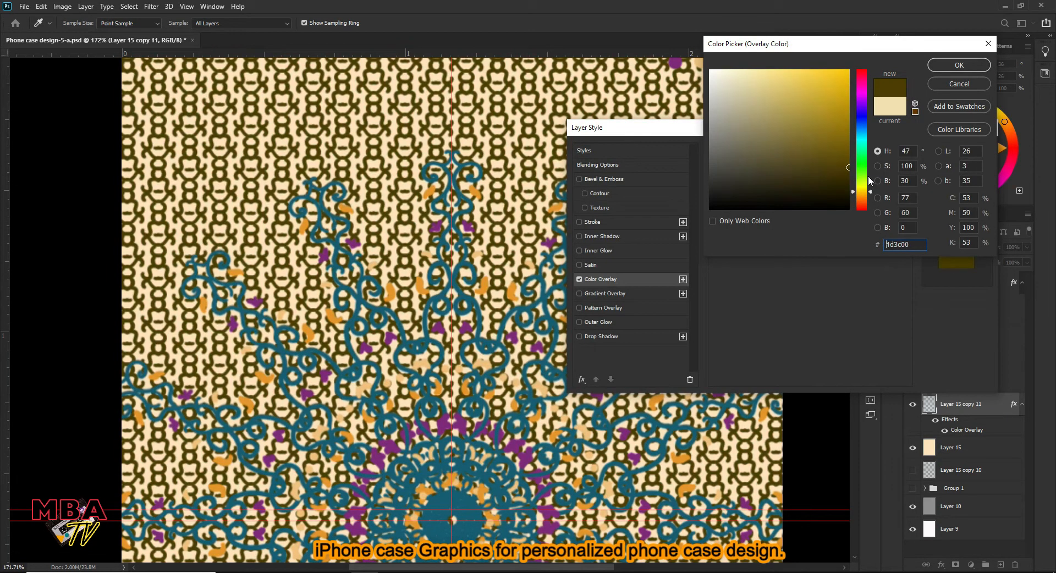
mouse_move(802, 118)
left_mouse_down()
mouse_move(801, 98)
mouse_move(778, 90)
left_mouse_up()
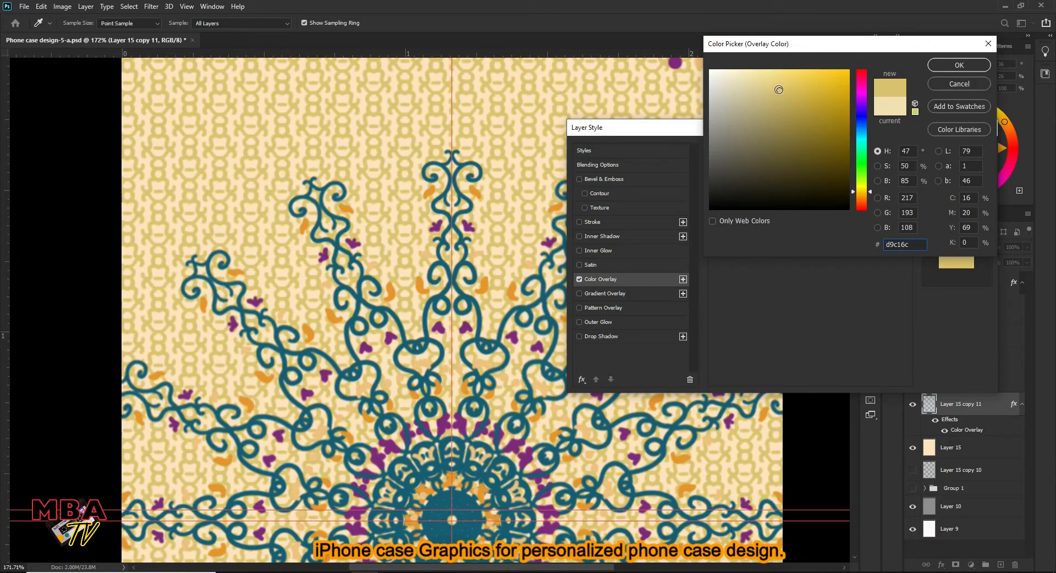
left_click(956, 66)
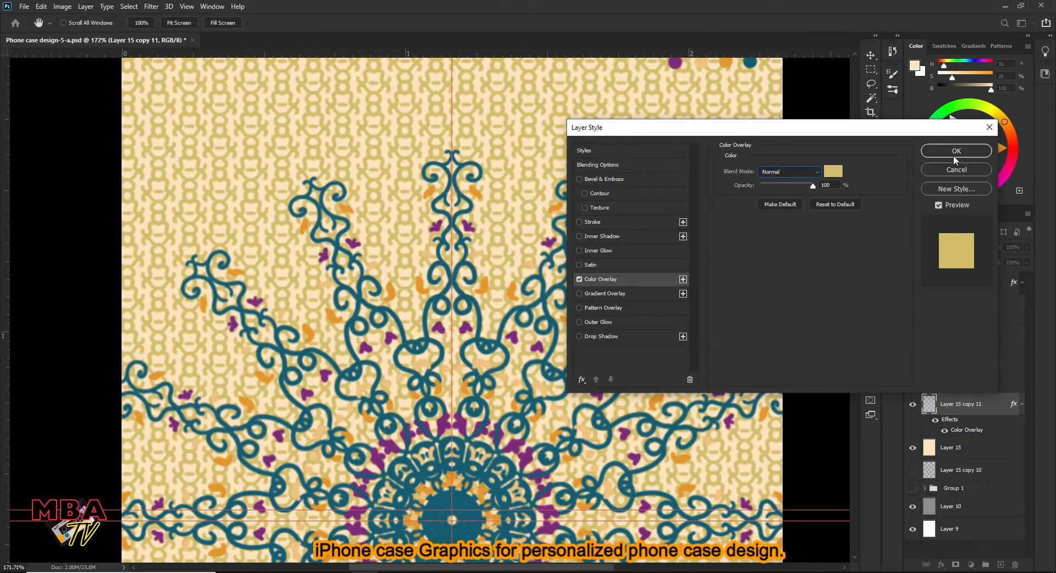
left_click(942, 147)
- Fill the cream layer behind the pattern with a gold of hue 43, saturation 53 and brightness 74
right_click(929, 449)
key("Escape")
left_click(868, 379)
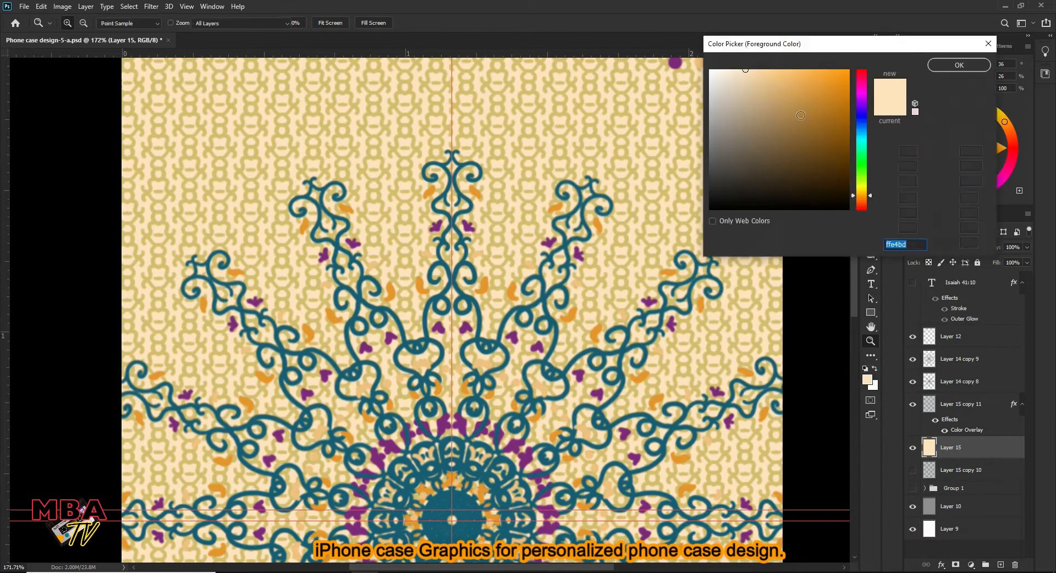
left_click(782, 102)
left_click(942, 65)
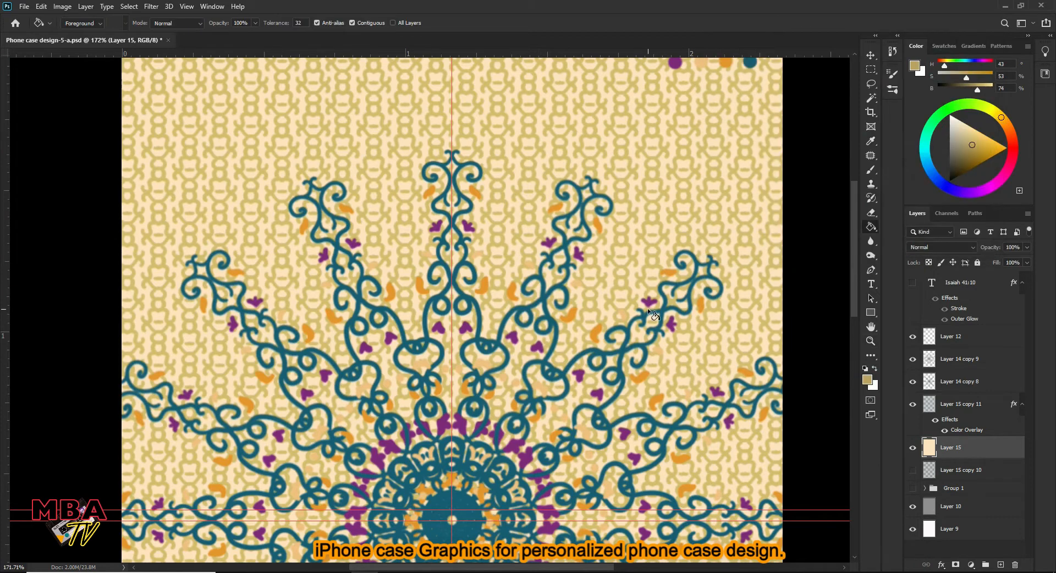
left_click(648, 307)
- Try shifting the gold background layer's hue toward teal with Hue/Saturation
key("ctrl+space")
left_click_drag(616, 220, 517, 165)
left_click_drag(440, 127, 500, 117)
left_click_drag(605, 116, 481, 207)
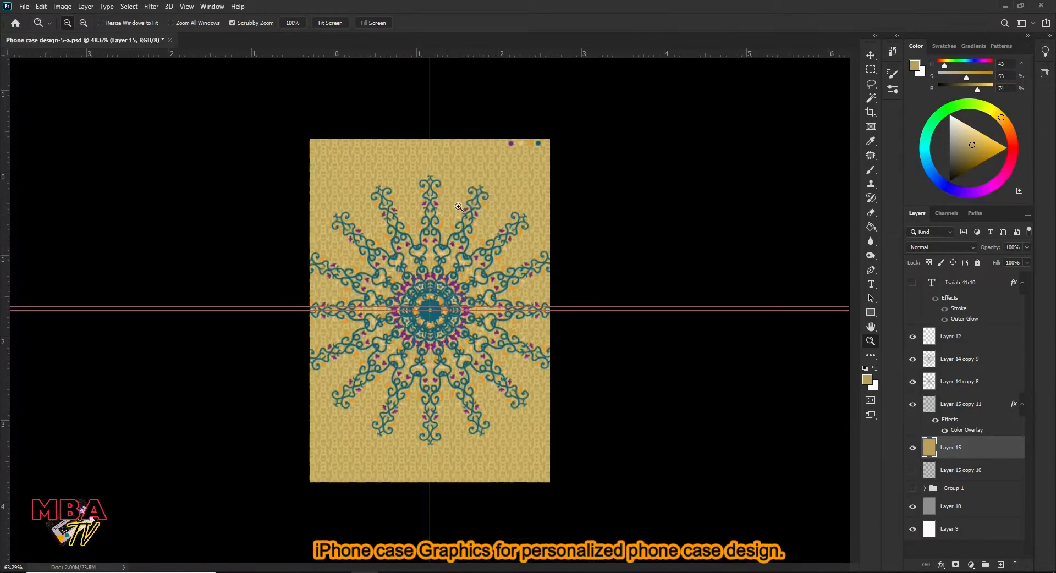
left_click_drag(435, 169, 594, 251)
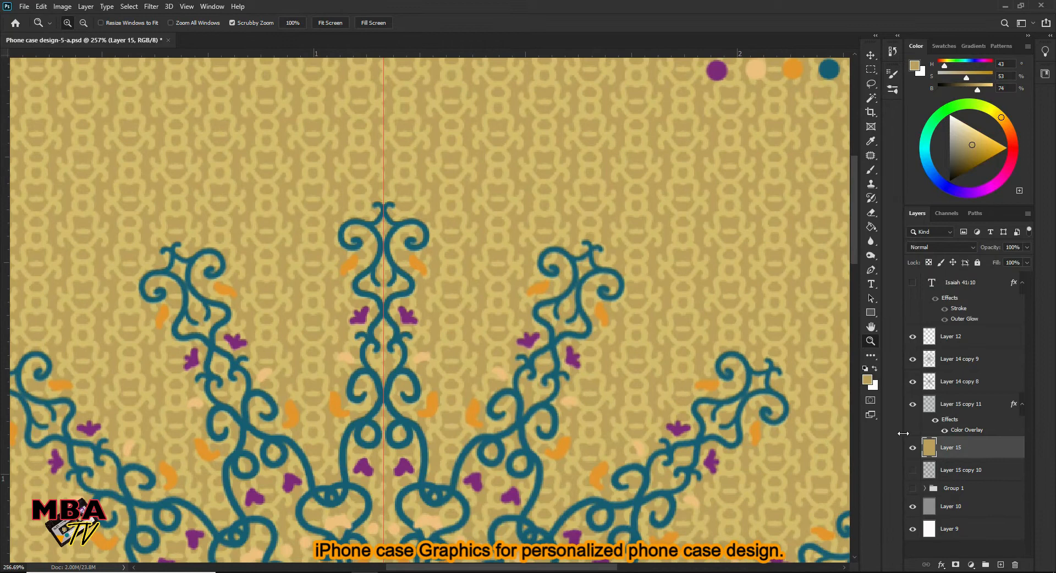
mouse_move(433, 172)
left_mouse_down()
mouse_move(385, 207)
mouse_move(309, 133)
mouse_move(474, 144)
mouse_move(449, 161)
left_mouse_up()
left_click(62, 8)
mouse_move(71, 33)
left_click(242, 90)
left_click_drag(873, 105, 905, 107)
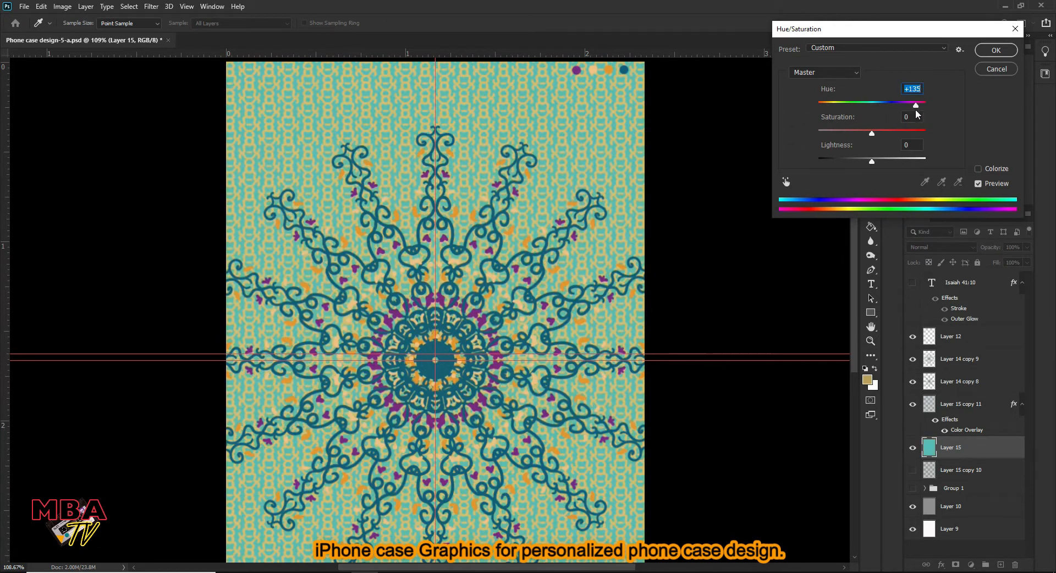
left_click_drag(910, 107, 872, 111)
left_click(1003, 52)
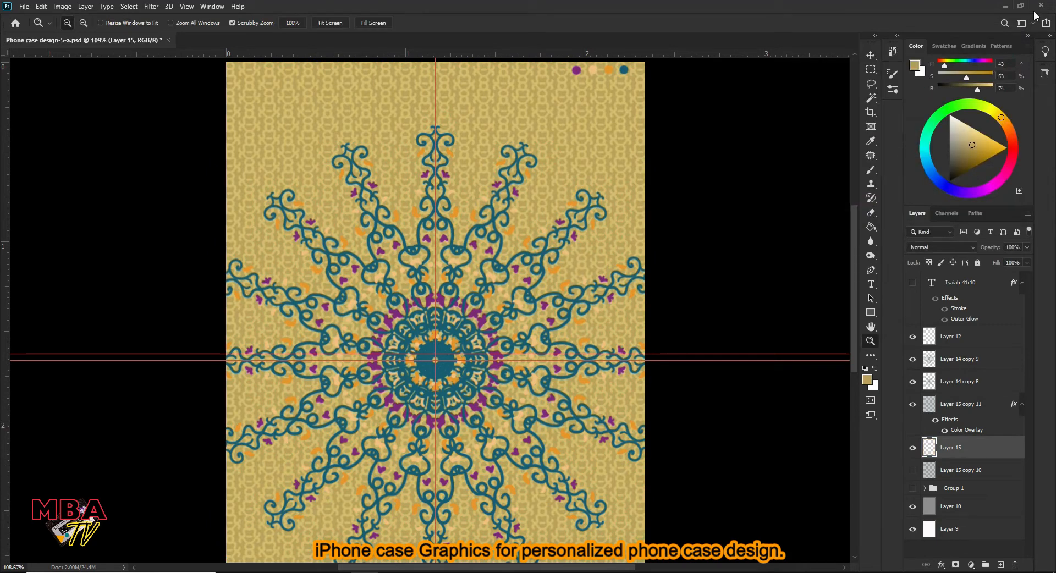
- Apply a Bevel & Emboss effect to the lower radial ornament layer, Layer 14 copy 8
left_click(961, 388)
left_click_drag(516, 270, 556, 271)
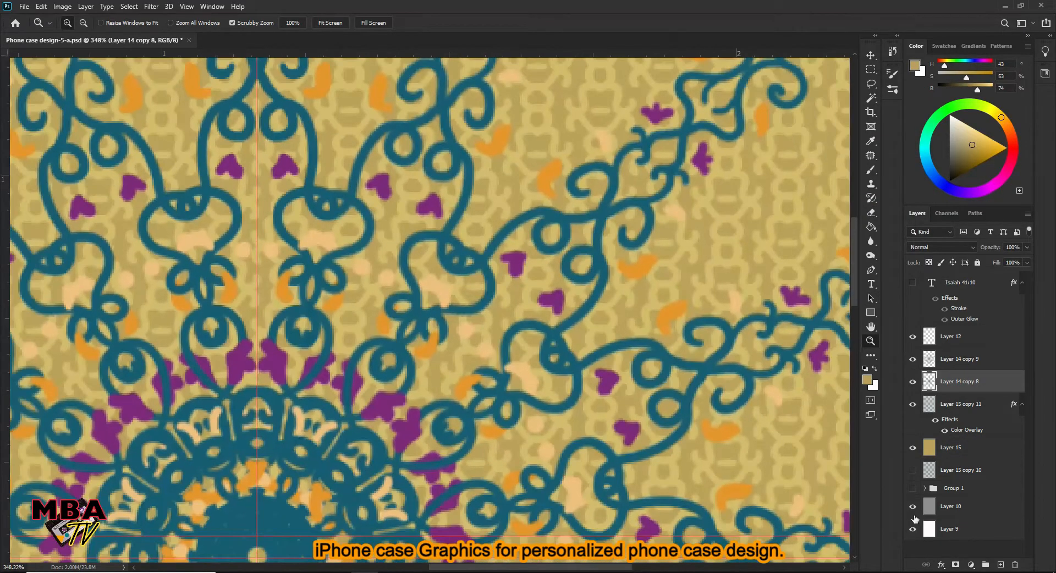
left_click(972, 477)
left_click_drag(775, 194, 770, 219)
left_click(955, 151)
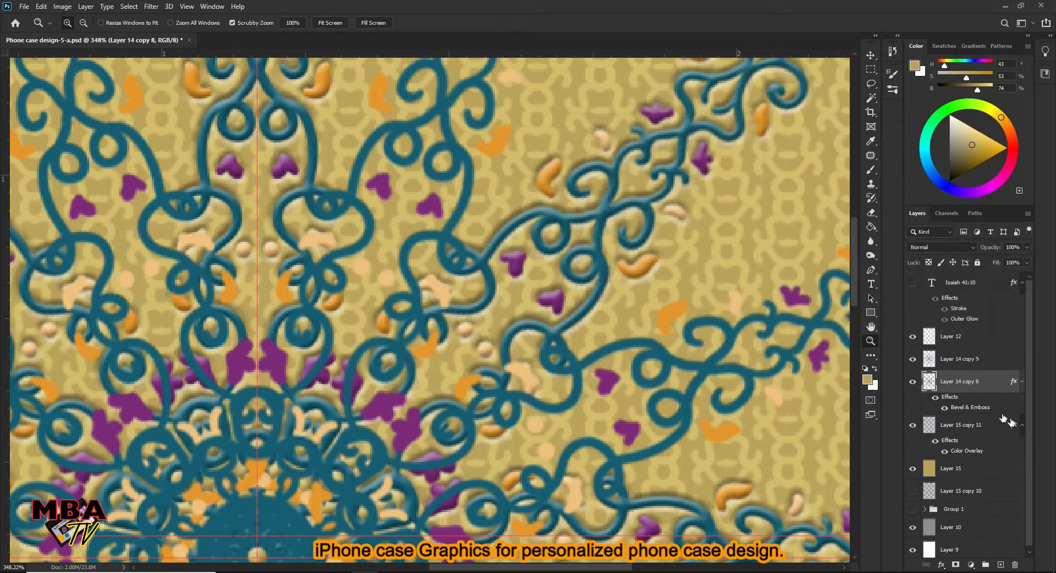
- Apply a Pillow Emboss bevel to the upper ornament layer, Layer 14 copy 9, with depth 105%, size 8 px and soften 2 px
left_click(941, 564)
left_click(967, 473)
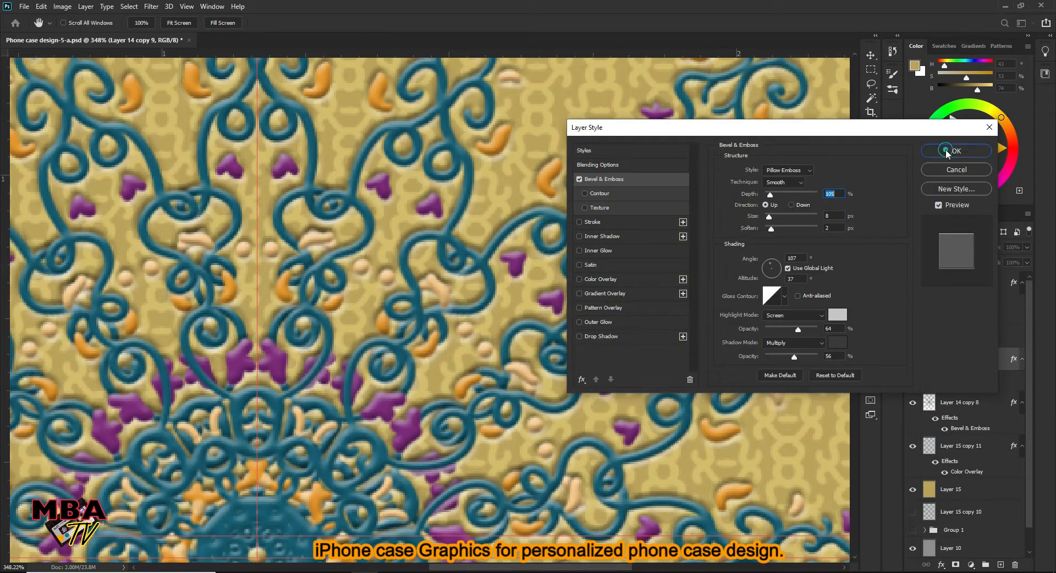
left_click(955, 151)
left_click_drag(535, 217, 478, 242)
left_click_drag(457, 297, 511, 295)
left_click_drag(561, 251, 496, 165)
left_click(62, 7)
mouse_move(71, 32)
left_click(242, 94)
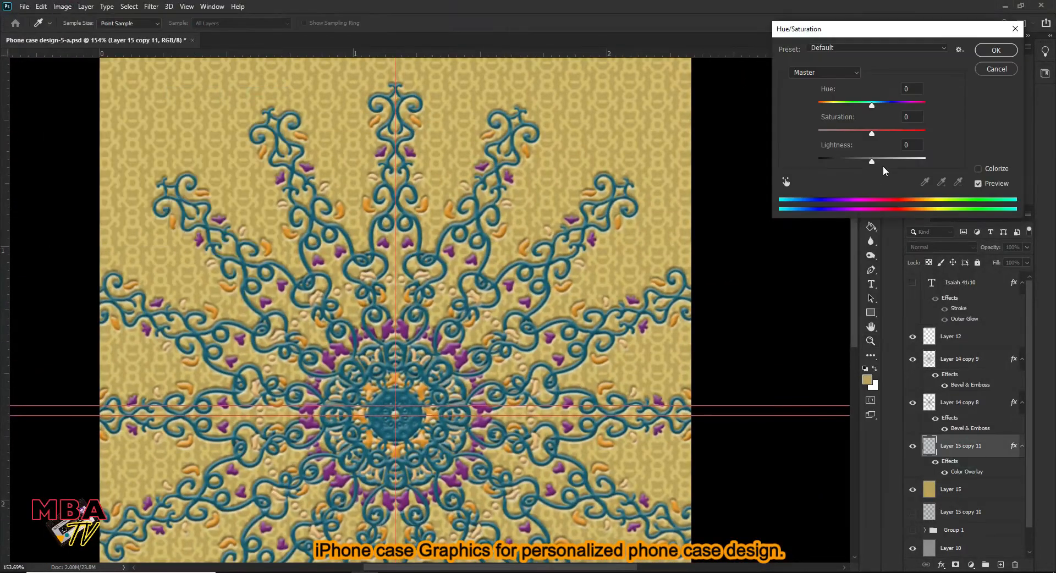
left_click(998, 71)
- Change the pattern layer's Color Overlay to a deeper gold
left_click(940, 564)
left_click(967, 521)
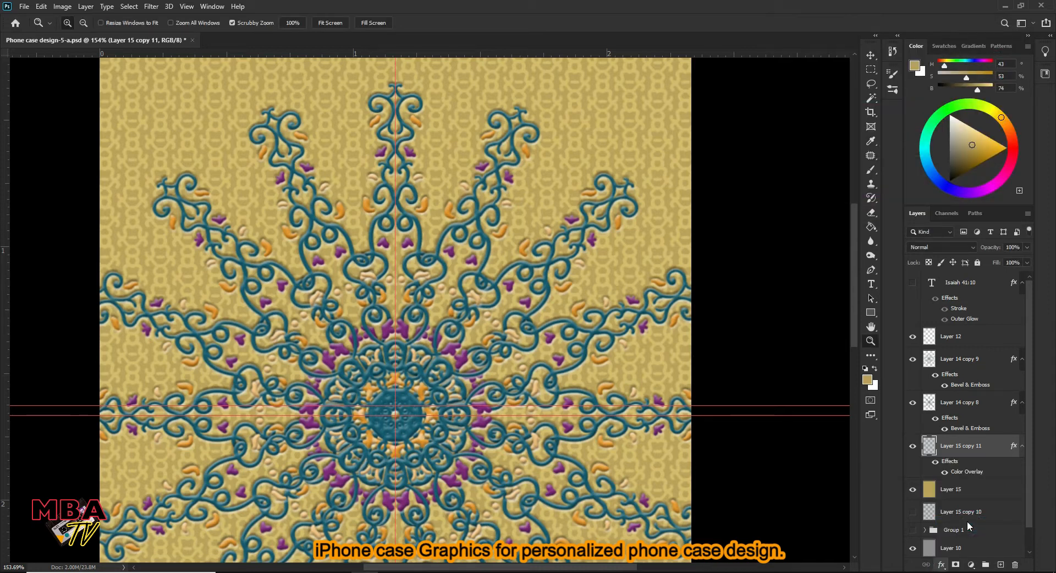
left_click(837, 174)
left_click(791, 109)
left_click(793, 113)
left_click(959, 65)
left_click(963, 153)
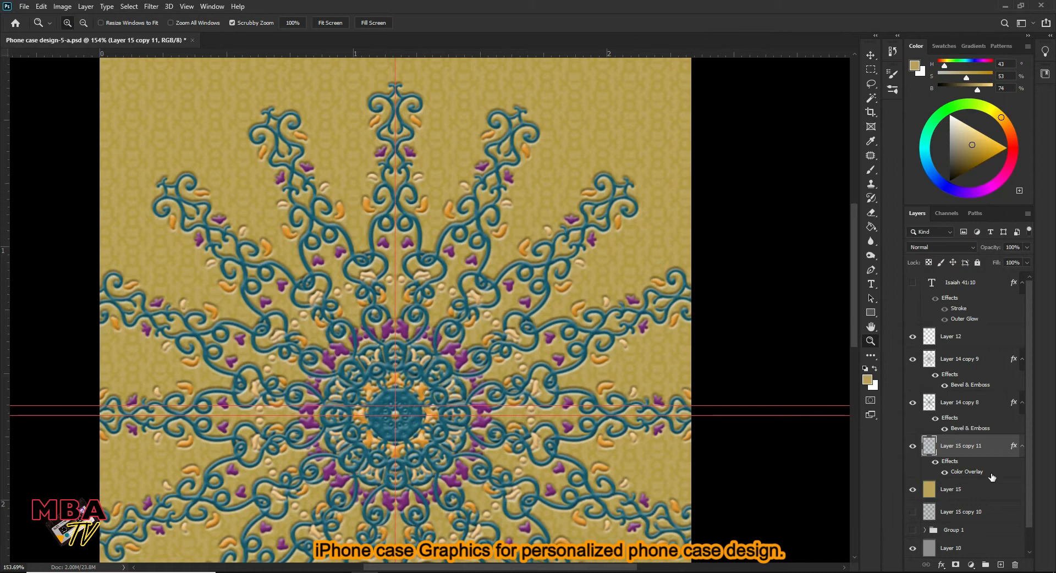
- Fill the background layer behind the pattern with dark gold, #947b3b
left_click(968, 489)
left_click(867, 380)
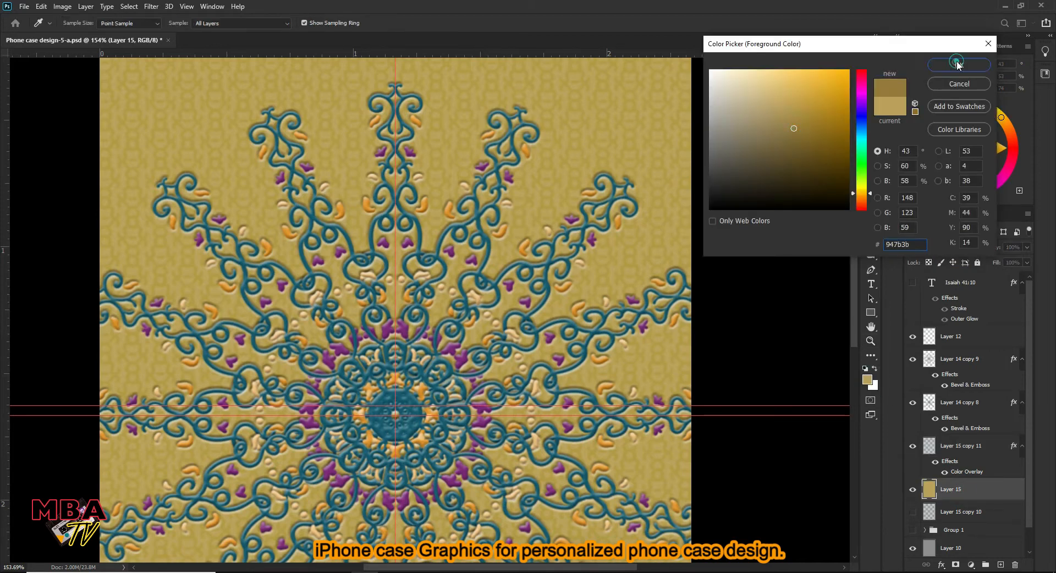
left_click(957, 65)
key("g")
left_click(567, 183)
- Set the pattern layer's Color Overlay to olive gold, #a8903c
key("z")
mouse_move(546, 169)
left_mouse_down()
mouse_move(567, 148)
mouse_move(518, 116)
mouse_move(489, 176)
left_mouse_up()
left_click(941, 565)
left_click(946, 521)
left_click(830, 174)
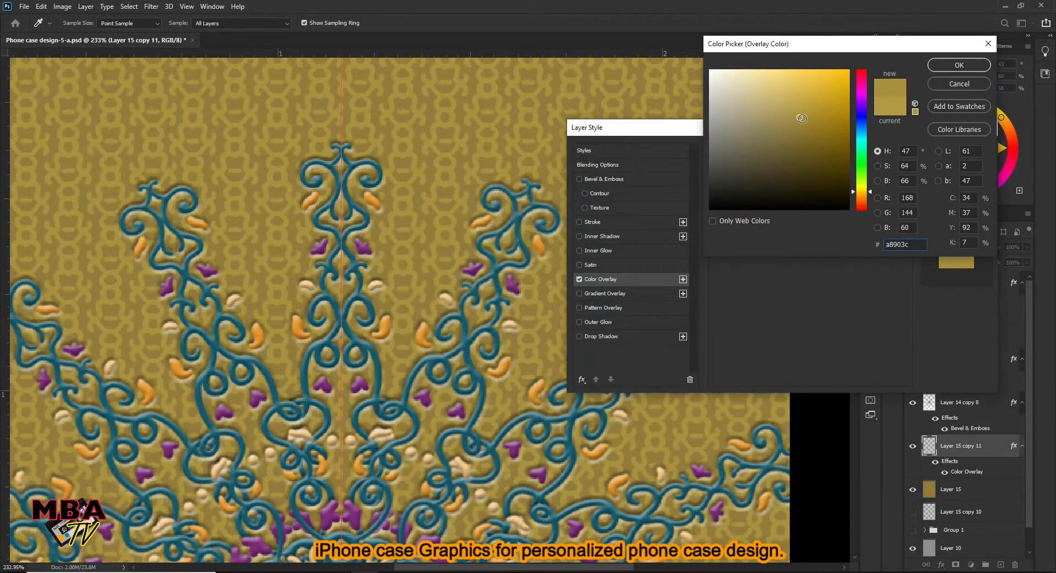
left_click(953, 67)
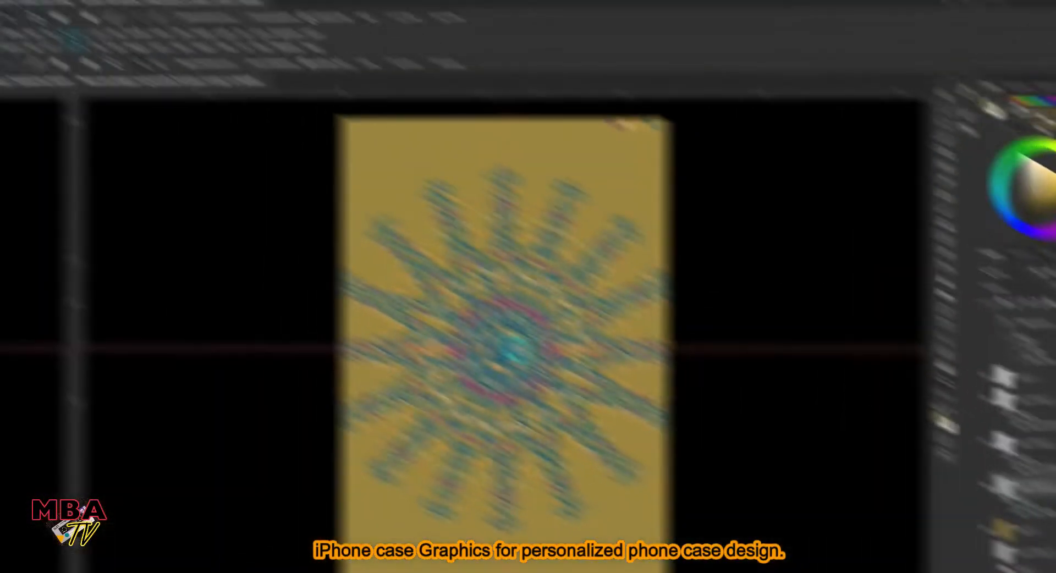
- Clear the guides and flatten the artwork into a single background layer
key("ctrl+plus")
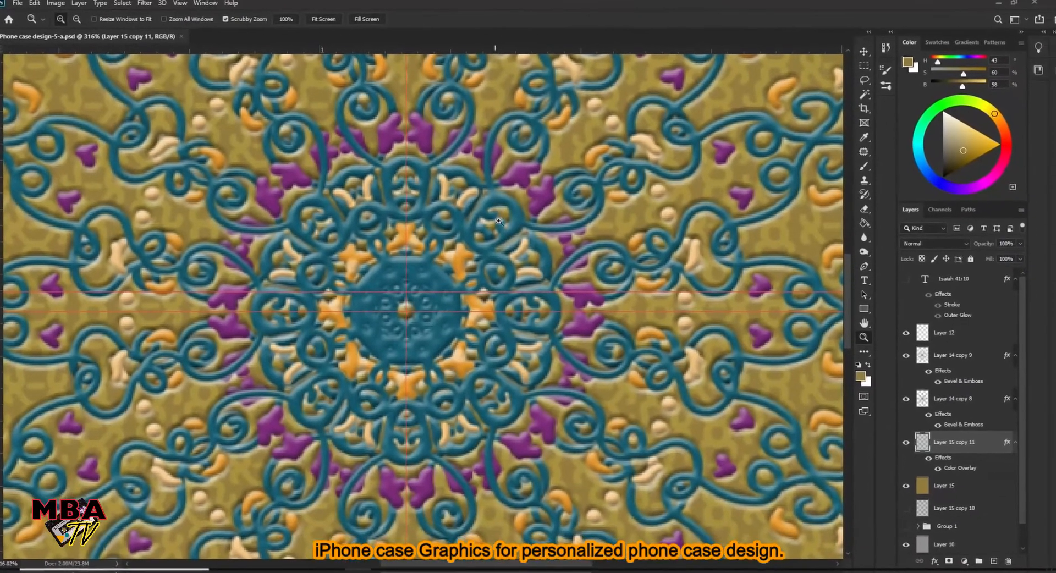
scroll(481, 235, "down", 12)
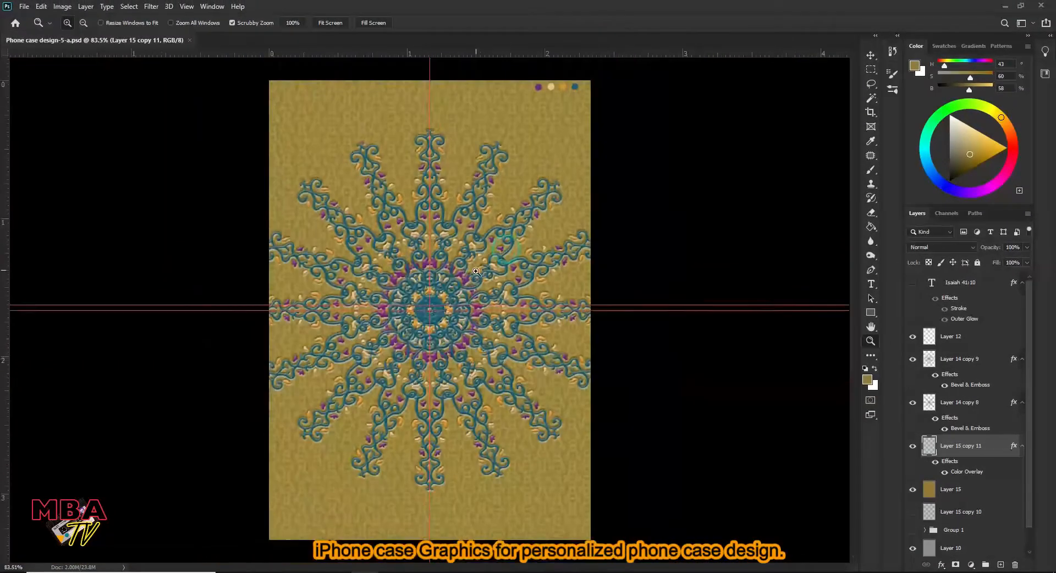
left_click(186, 6)
left_click(220, 287)
scroll(494, 255, "down", 1)
left_click(1026, 219)
left_click(943, 507)
left_click(482, 214)
- Open the phone case mockup file Case-a.psd
scroll(430, 310, "up", 1)
left_click(339, 572)
double_click(879, 173)
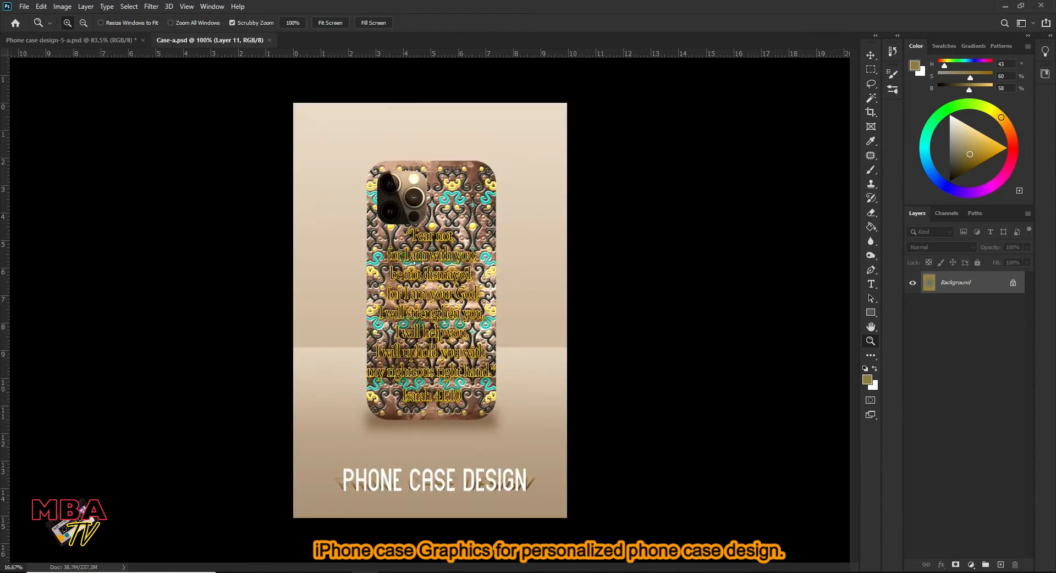
- Copy the entire flattened design into Case-a.psd and scale it to about 286% so it covers the phone case
left_click(66, 40)
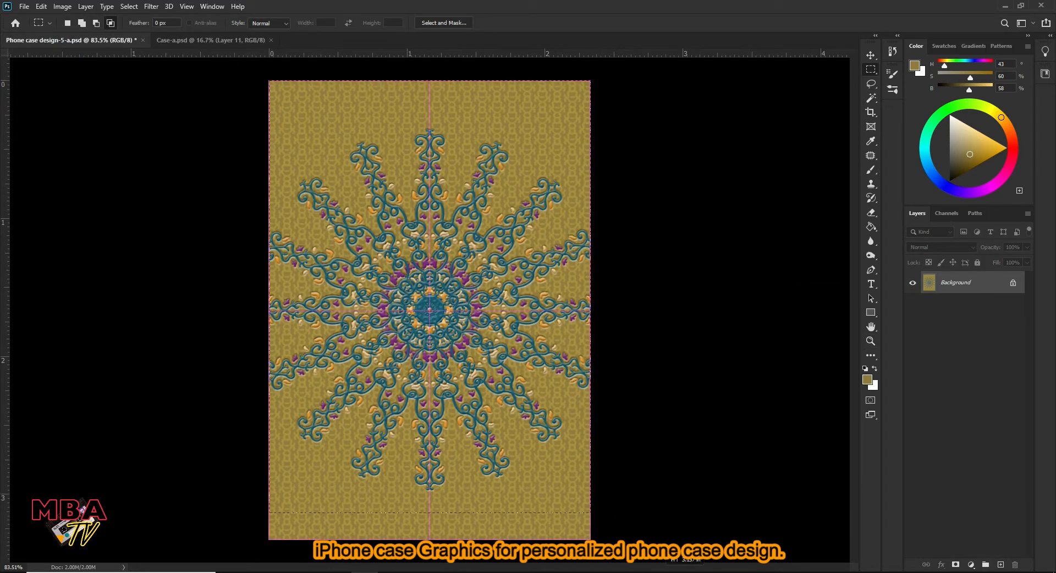
left_click(211, 40)
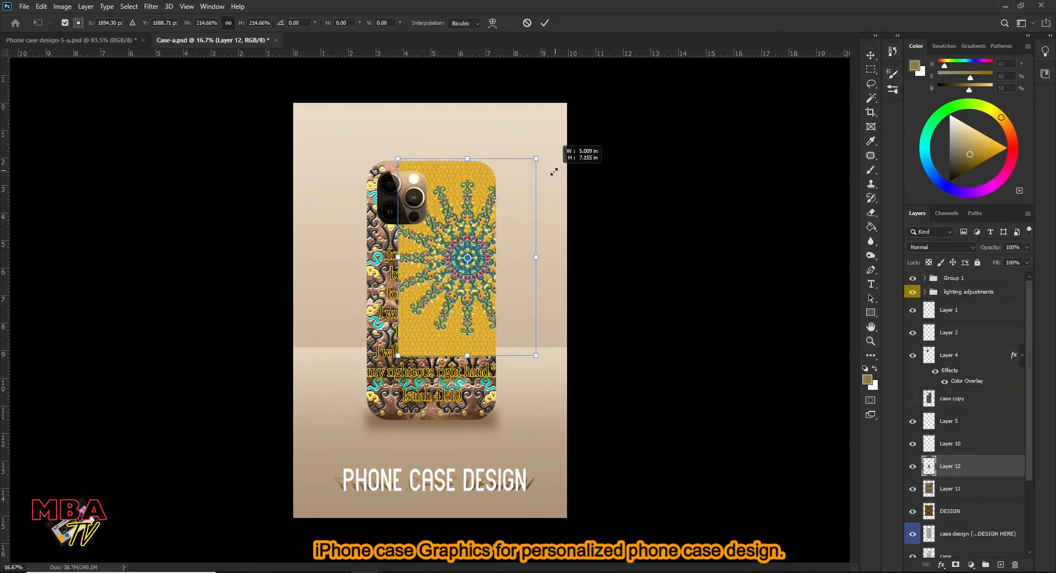
left_click_drag(400, 354, 350, 420)
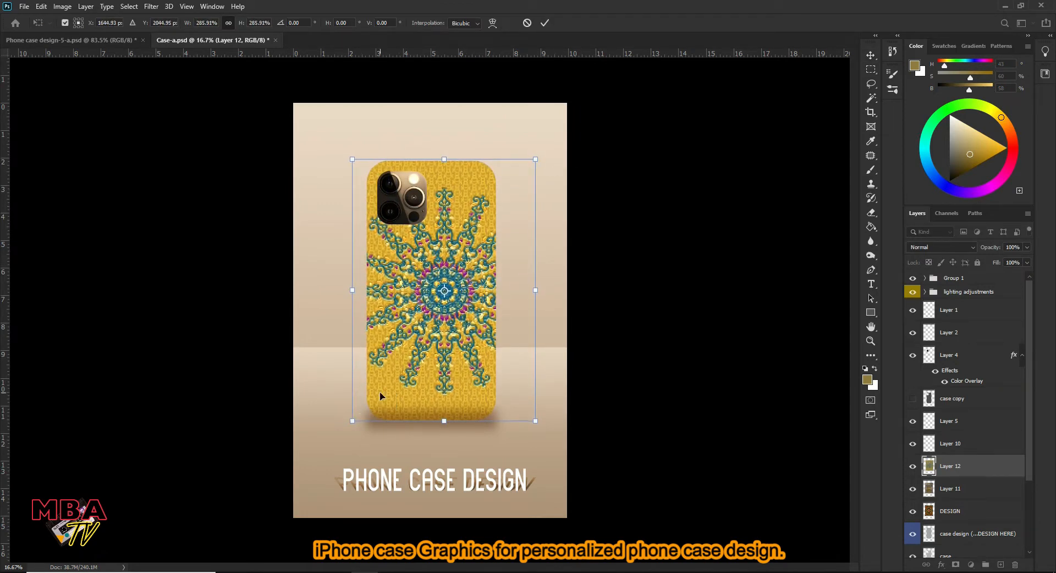
key("Return")
- Nudge the pasted design horizontally until the radial ornament is centred on the phone case
key("shift+Left")
key("shift+Left")
key("shift+Left")
key("shift+Left")
key("shift+Left")
key("shift+Left")
key("shift+Left")
key("shift+Left")
key("shift+Left")
key("shift+Left")
key("shift+Left")
key("shift+Left")
key("shift+Left")
key("shift+Left")
key("shift+Left")
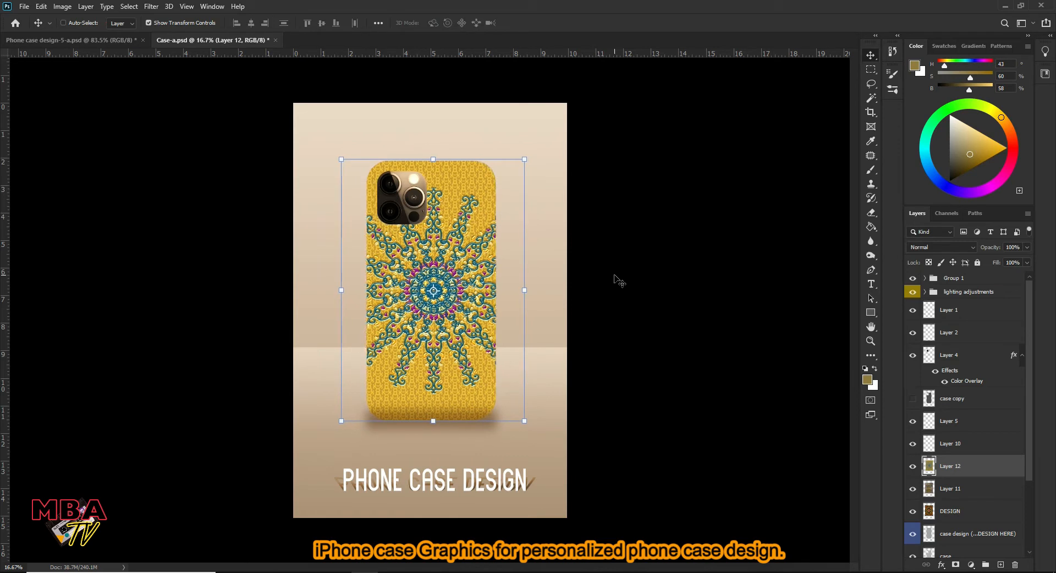
key("shift+Left")
key("ctrl+space")
left_click_drag(517, 290, 542, 250)
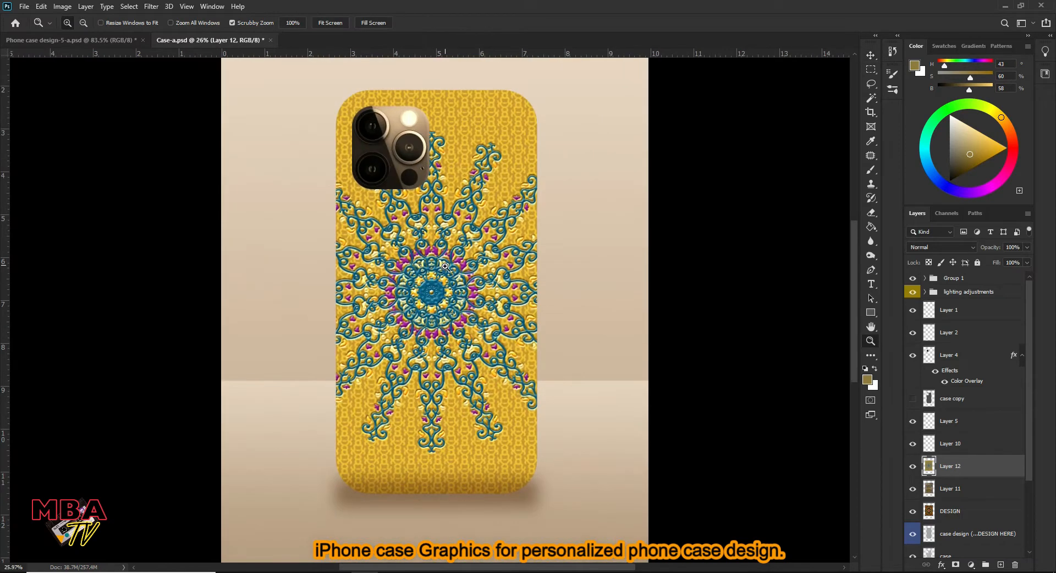
key("shift+Right")
key("shift+Right")
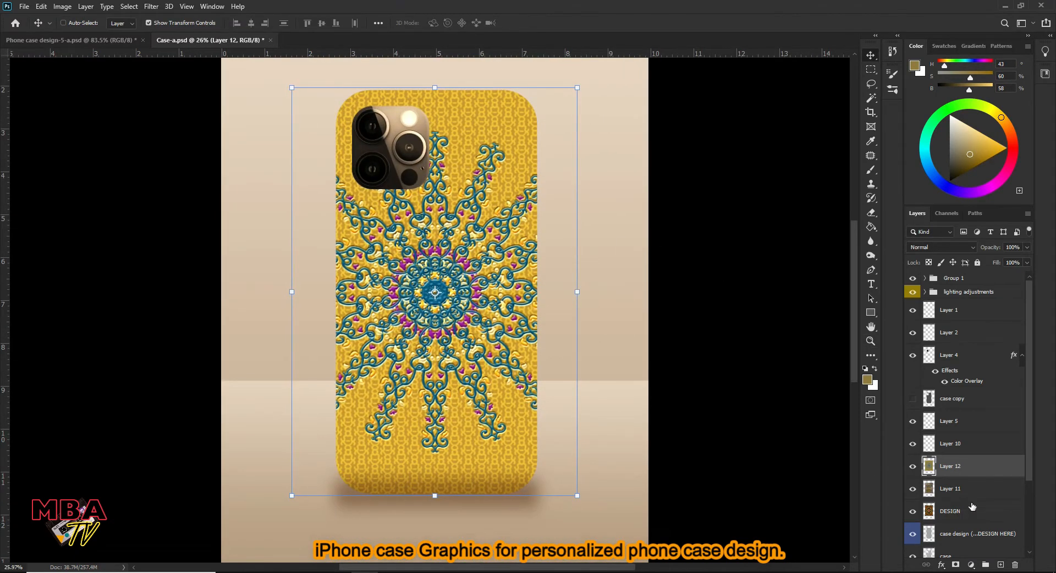
- Delete the old design layer, Layer 11, from the mockup and select the new design layer
left_click(972, 492)
key("Delete")
left_click(964, 470)
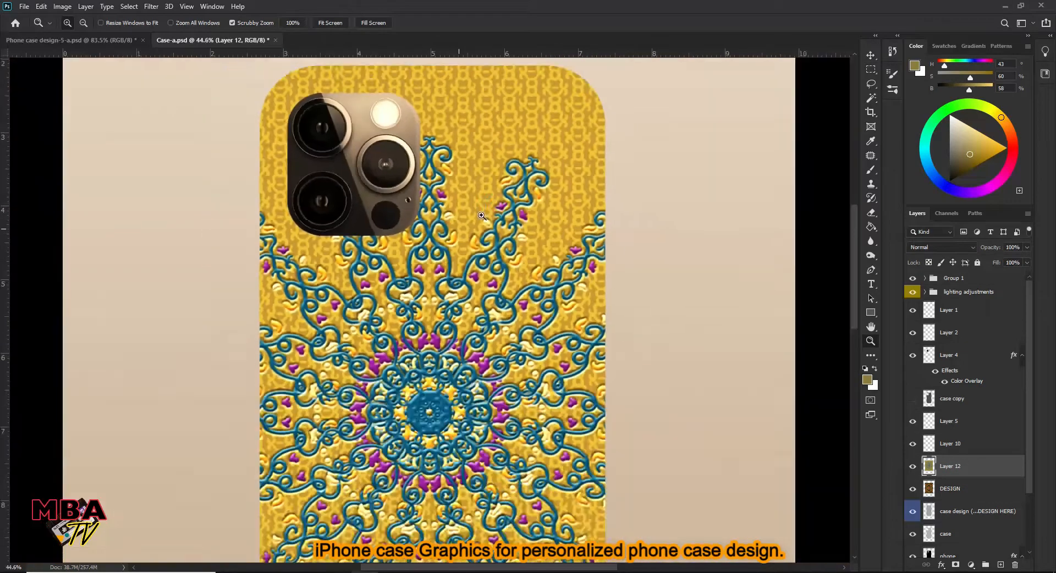
left_click_drag(482, 216, 454, 237)
left_click_drag(492, 292, 493, 153)
key("z")
left_click_drag(464, 278, 441, 298)
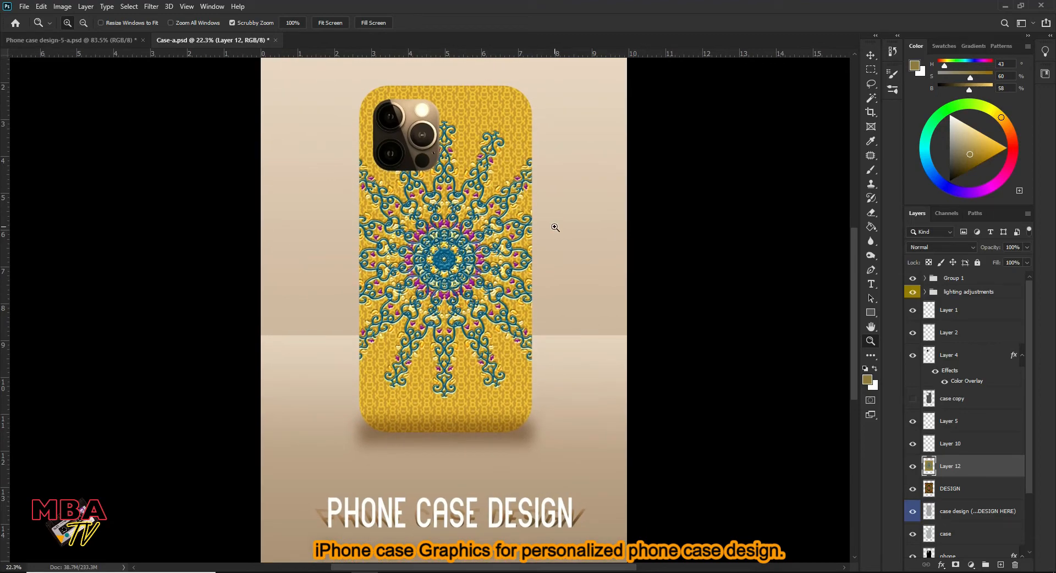
left_click_drag(518, 207, 550, 209)
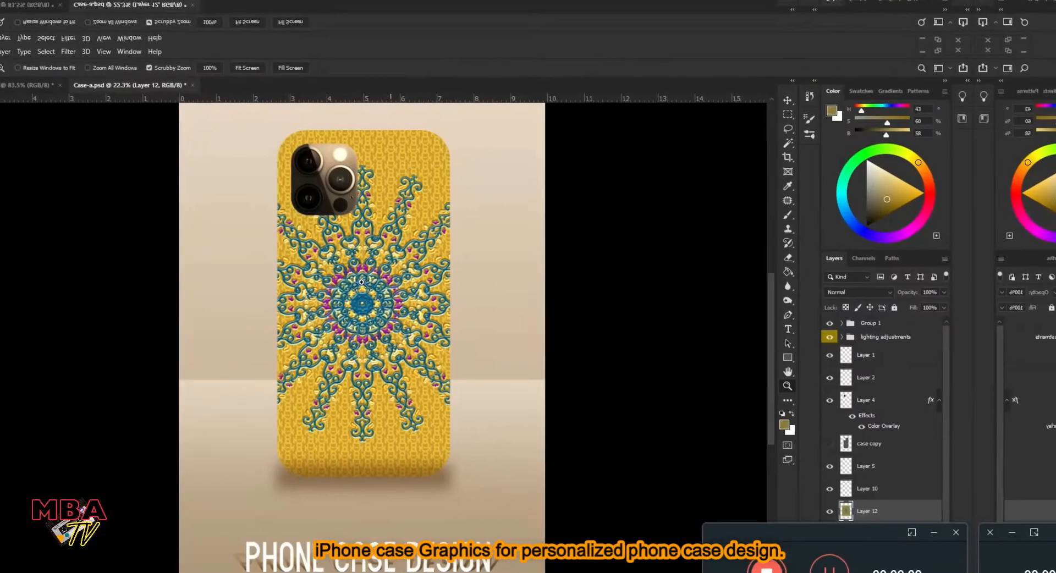
left_click_drag(361, 282, 413, 243)
left_click_drag(505, 193, 479, 212)
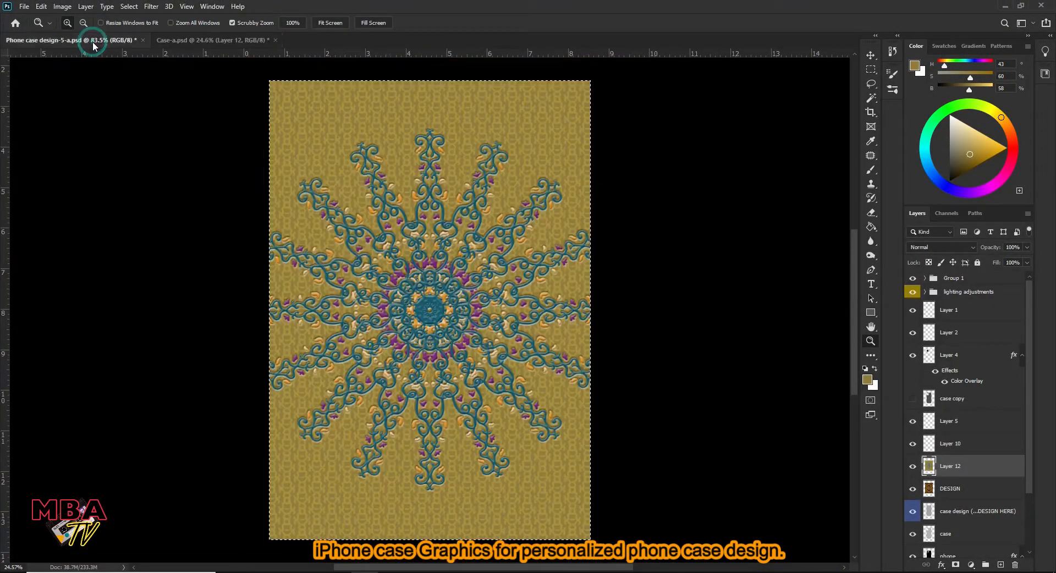
- Examine the embossed radial ornament and gold pattern up close in Phone case design-5-a.psd, and return to the Case-a.psd mockup
left_click(92, 43)
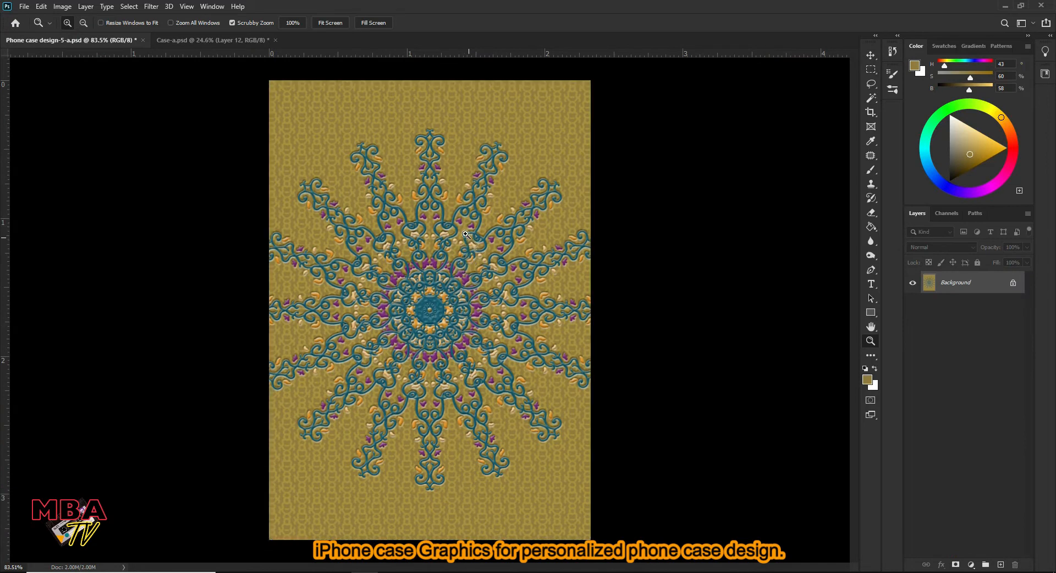
left_click_drag(439, 190, 489, 302)
mouse_move(472, 195)
left_mouse_down()
mouse_move(499, 166)
mouse_move(474, 190)
left_mouse_up()
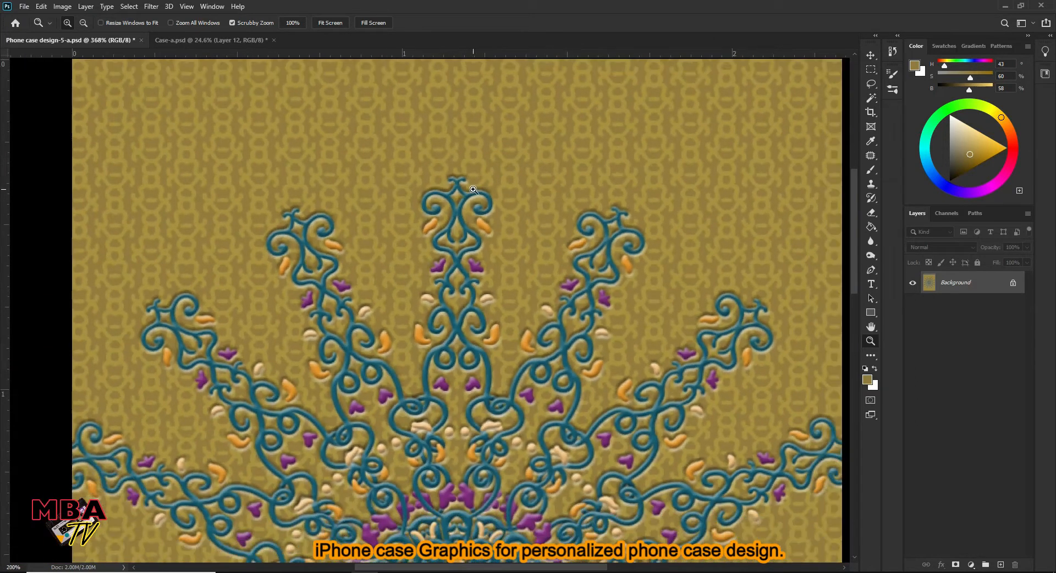
left_click_drag(505, 276, 495, 189)
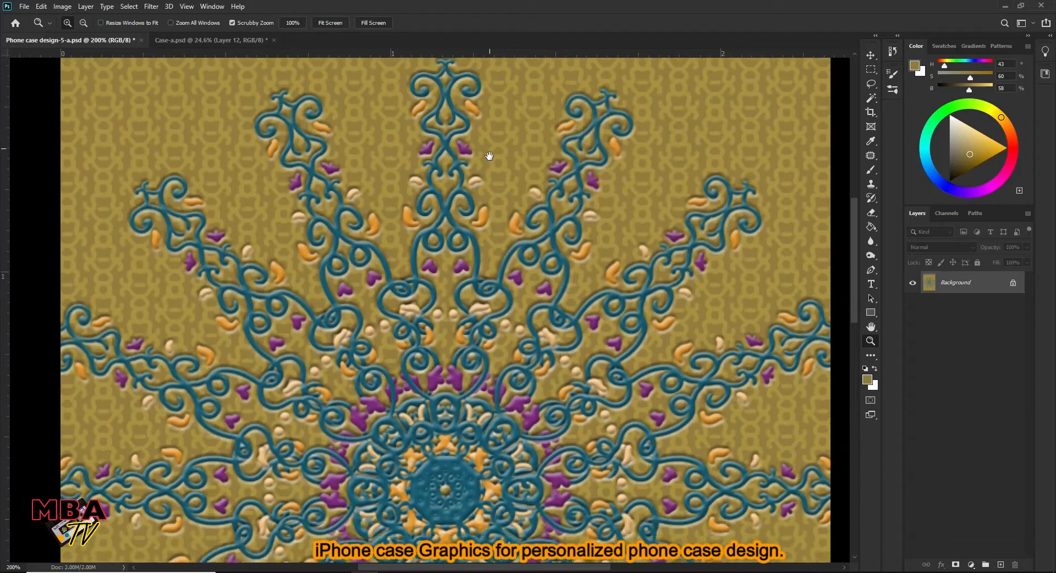
left_click_drag(493, 311, 494, 242)
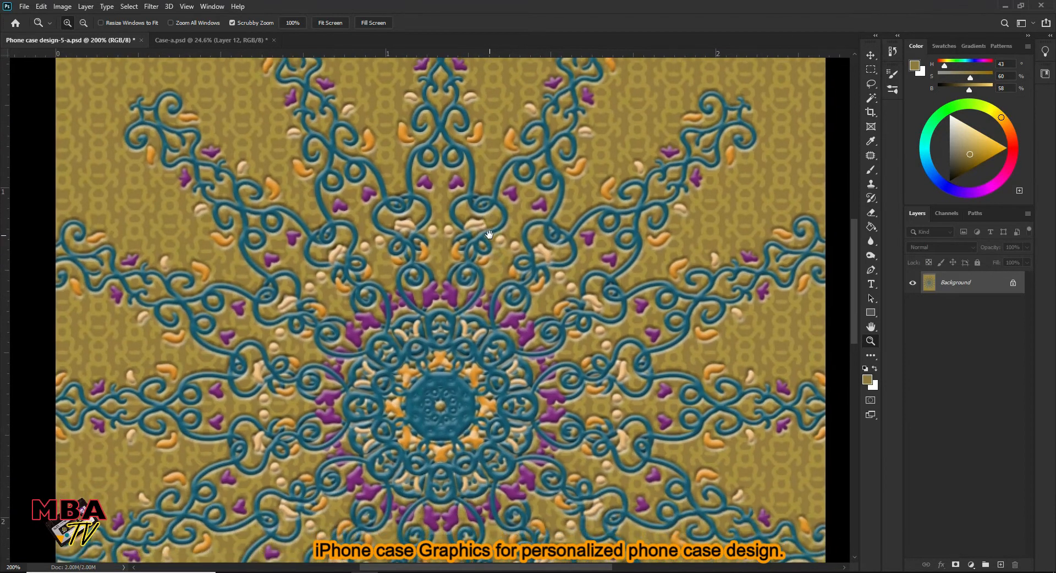
left_click_drag(491, 321, 479, 223)
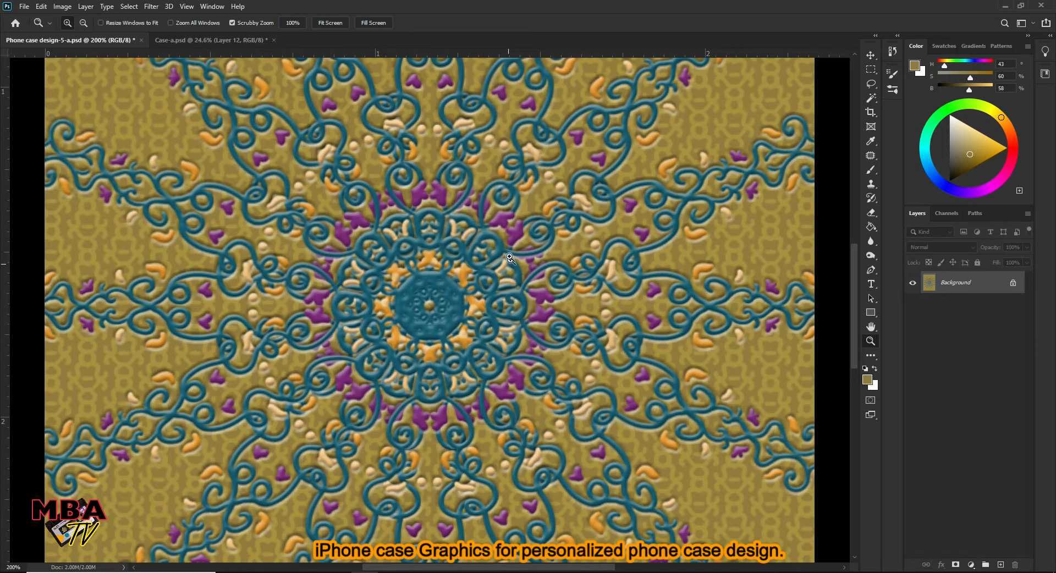
left_click_drag(457, 309, 472, 297)
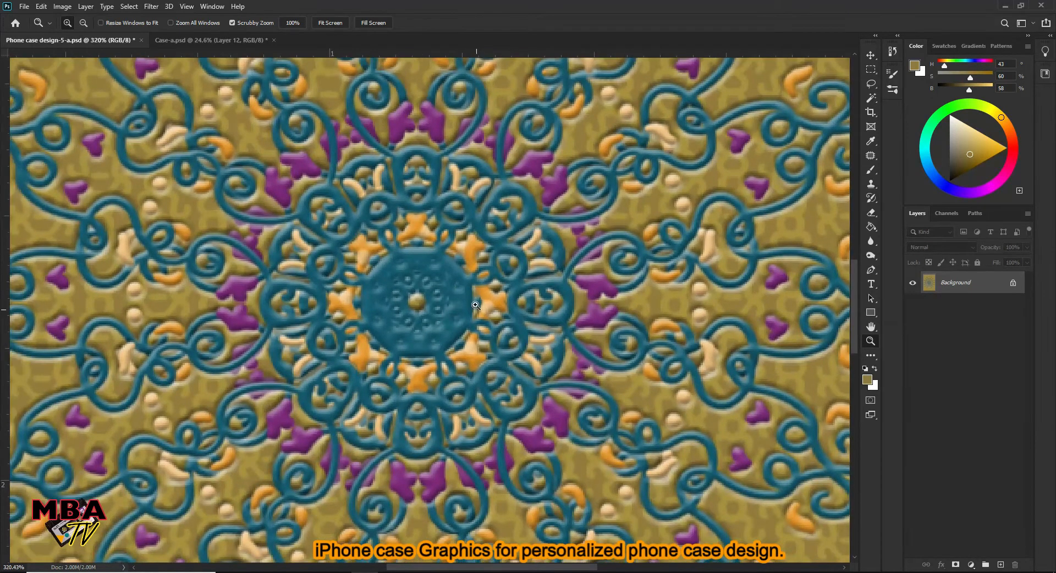
left_click_drag(460, 220, 421, 260)
left_click_drag(467, 348, 455, 267)
mouse_move(441, 367)
left_mouse_down()
mouse_move(465, 346)
mouse_move(479, 352)
mouse_move(431, 374)
left_mouse_up()
left_click_drag(460, 239, 510, 249)
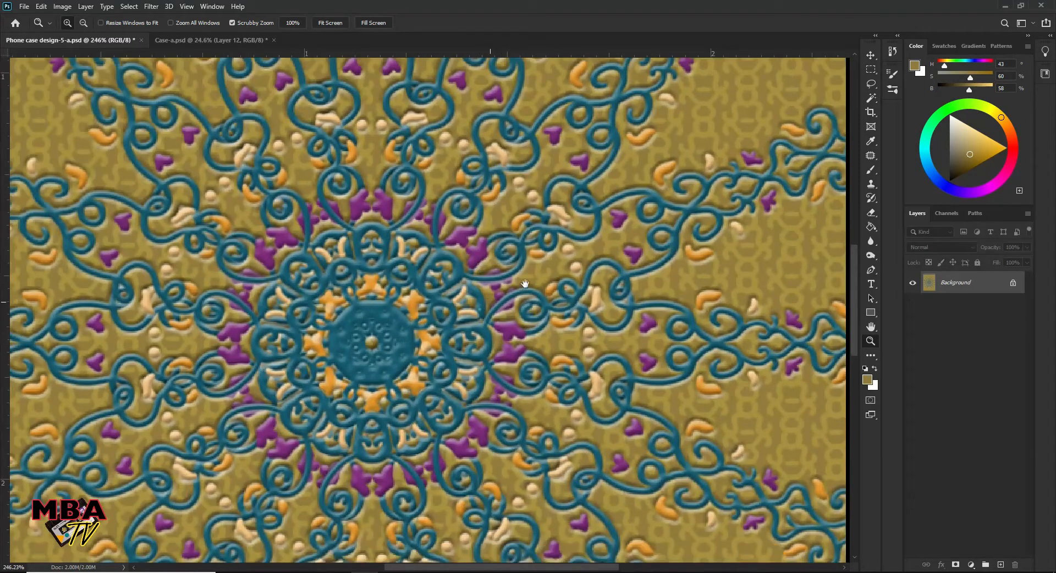
left_click_drag(479, 306, 539, 272)
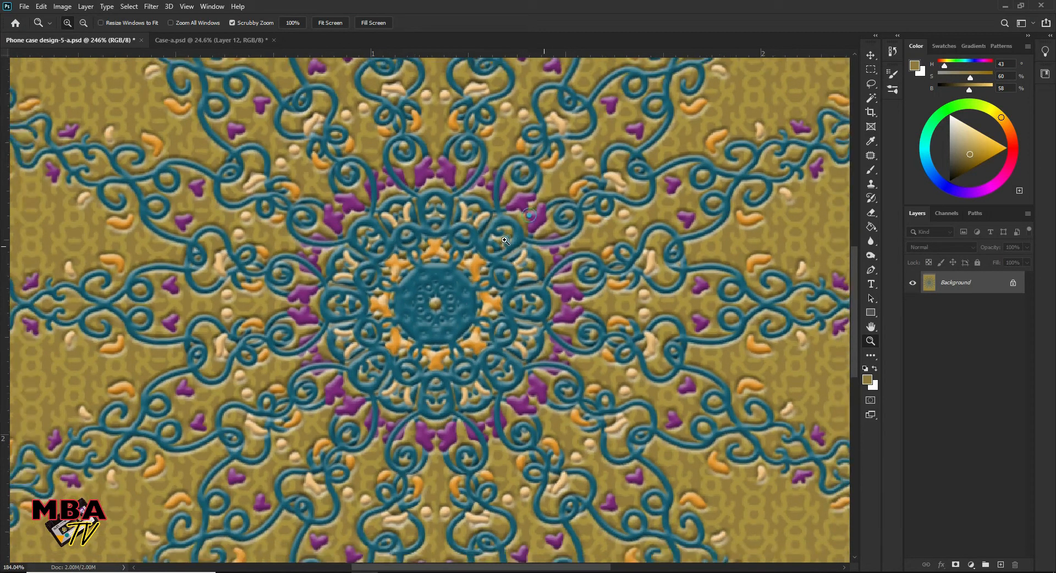
left_click_drag(527, 210, 544, 246)
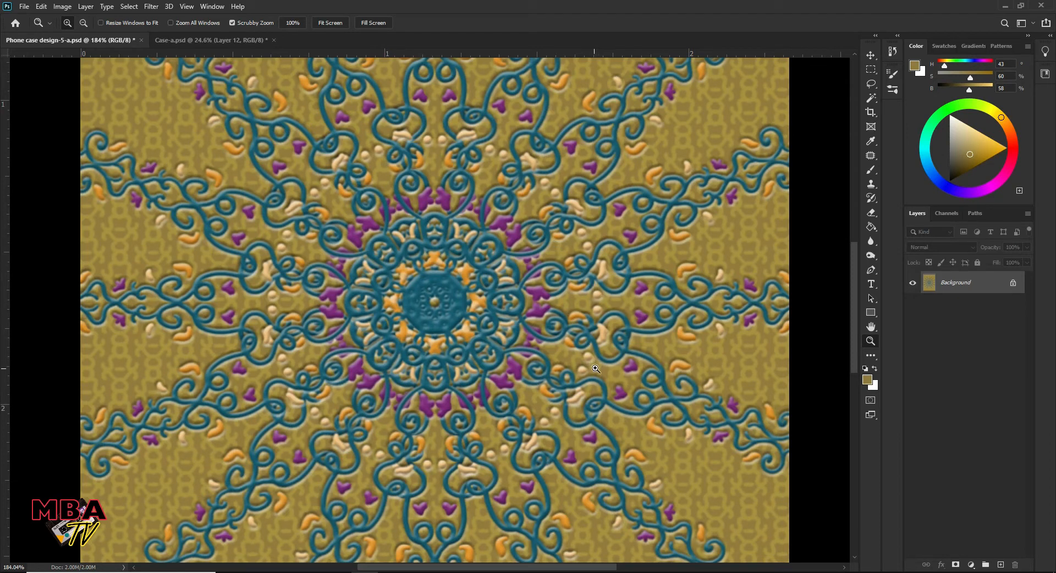
left_click(228, 44)
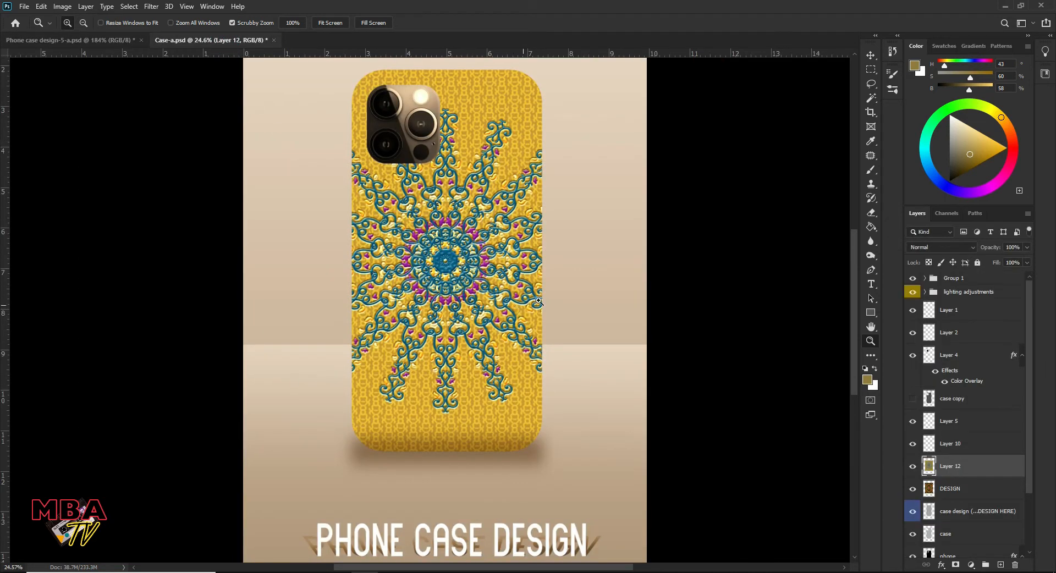